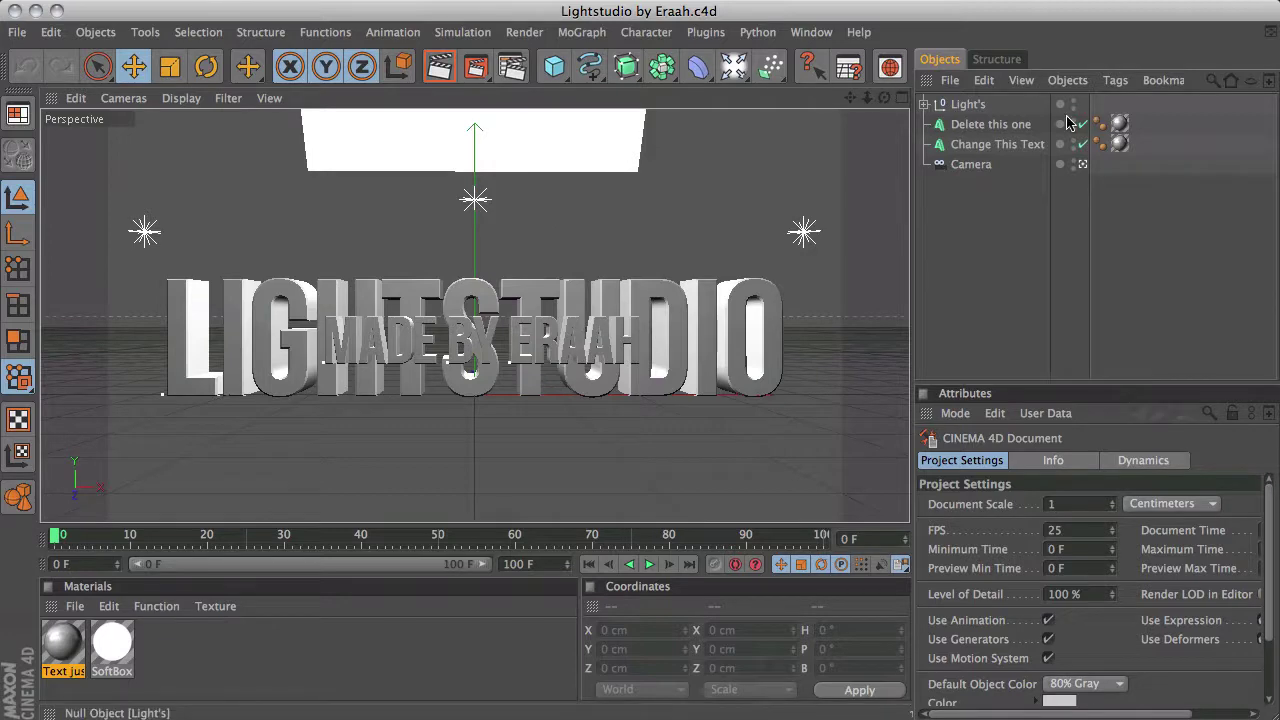
Delete the MADE BY ERAAH text and change the remaining word from LightStudio to TUTORIAL
click(1013, 133)
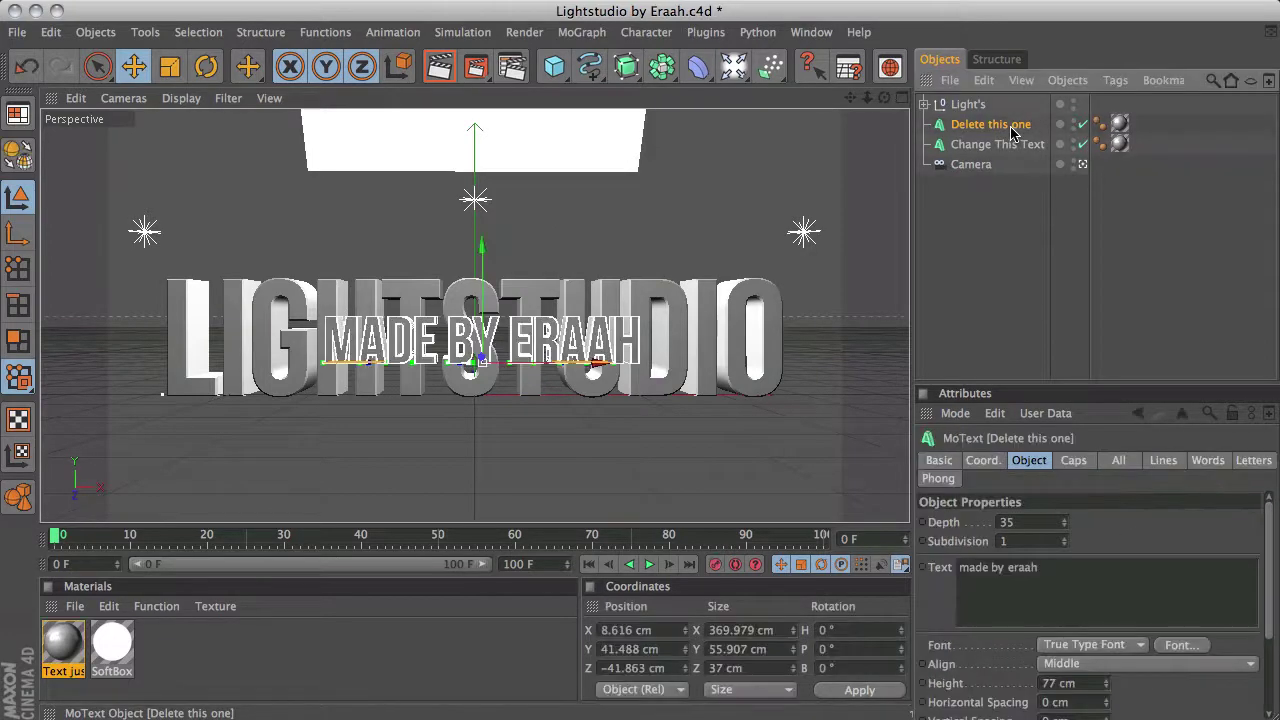
key(Delete)
click(1011, 126)
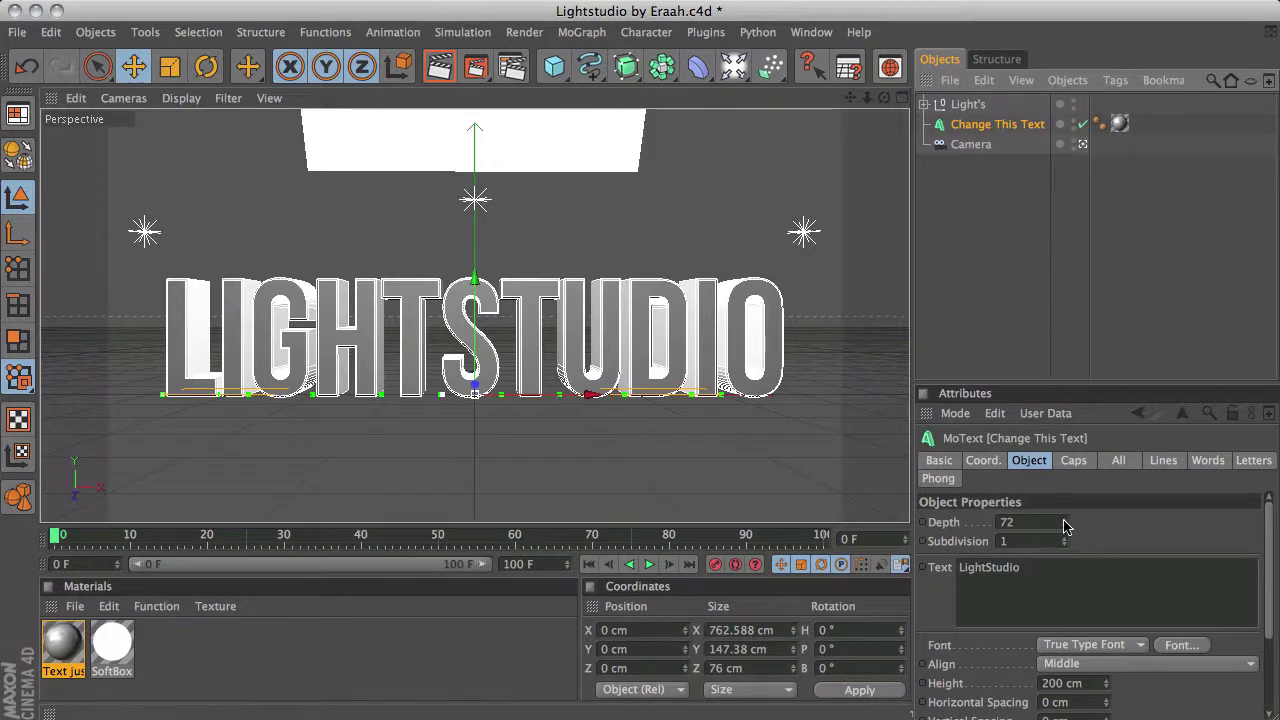
click(1061, 620)
key(super+a)
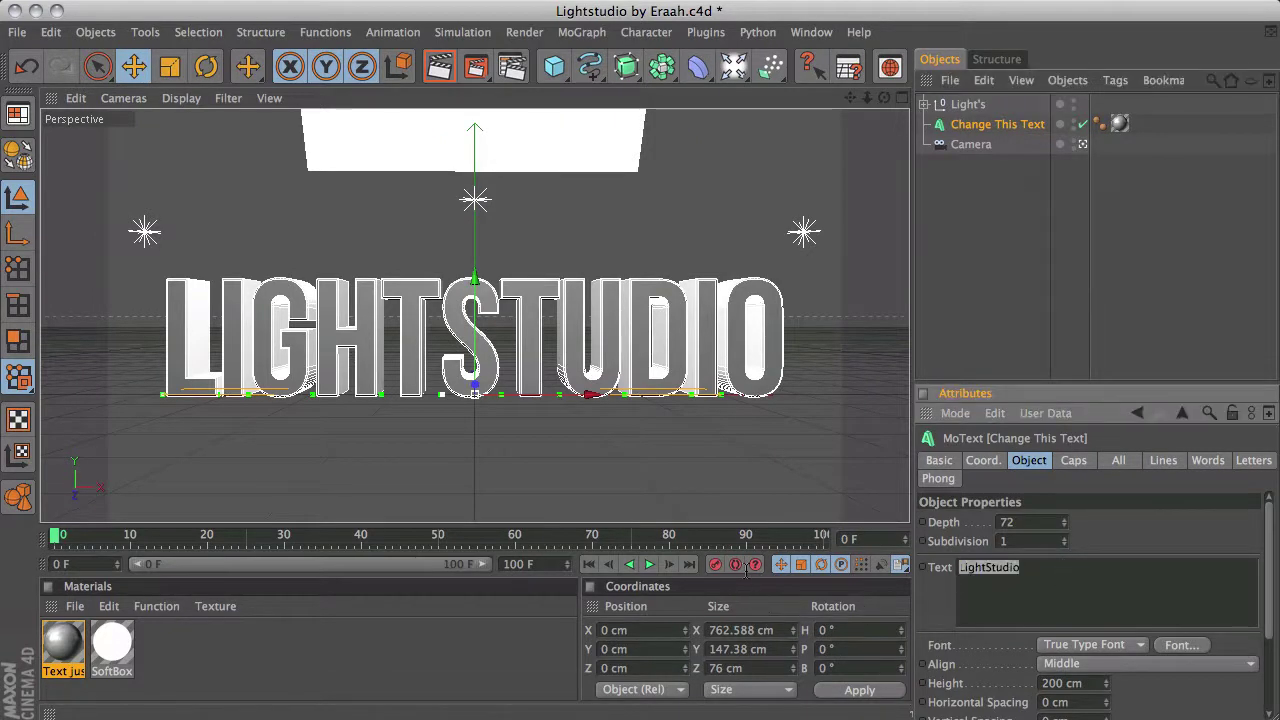
text(TUTORIAL)
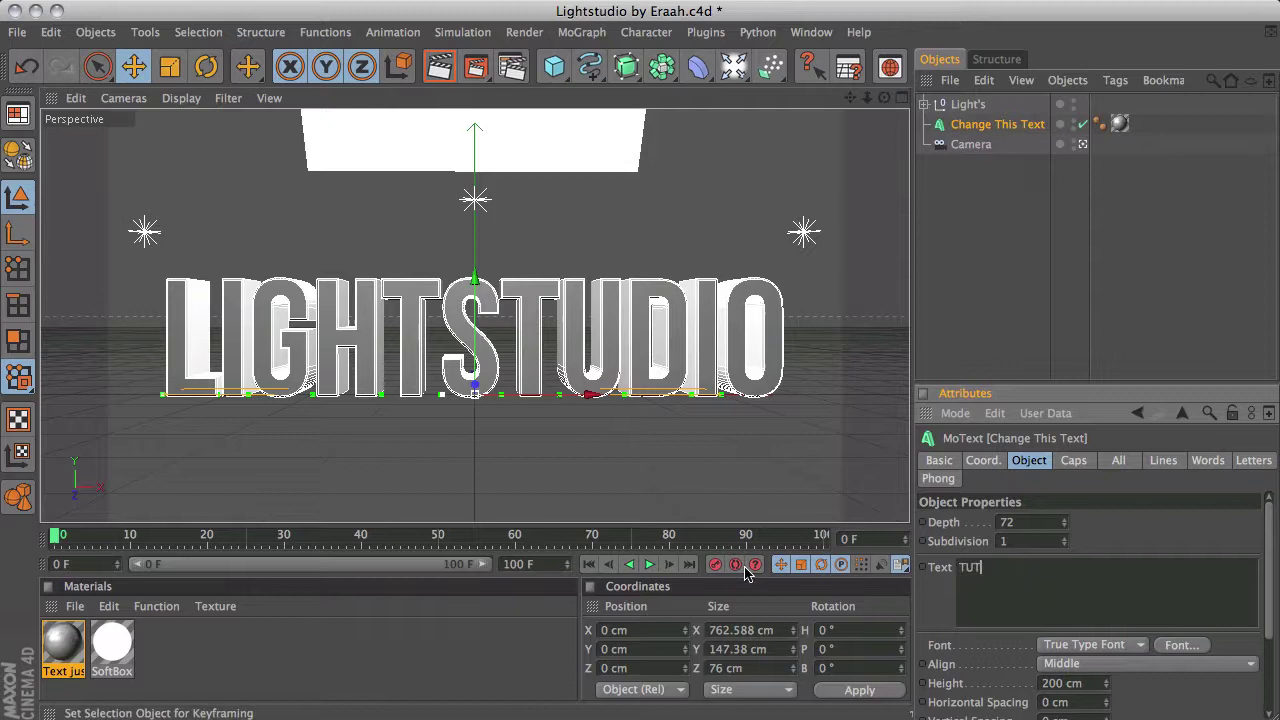
click(1157, 527)
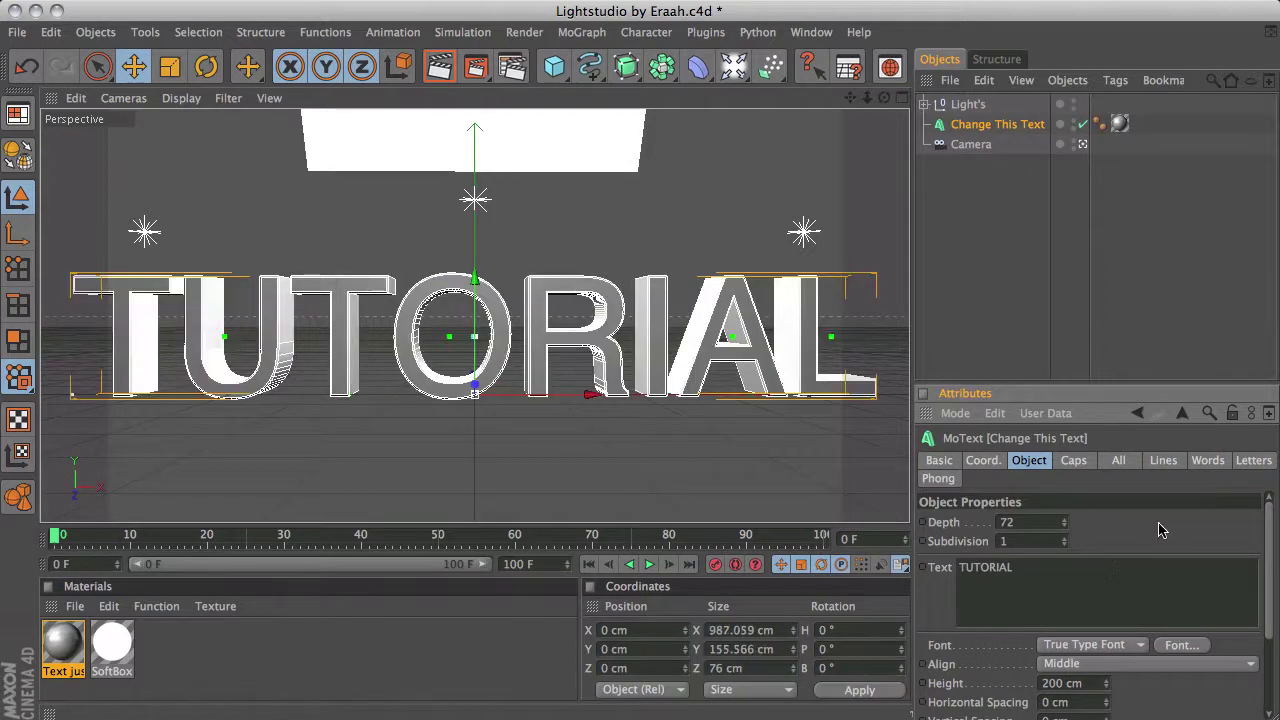
Set the TUTORIAL text's font to Wolfsburg
click(1183, 646)
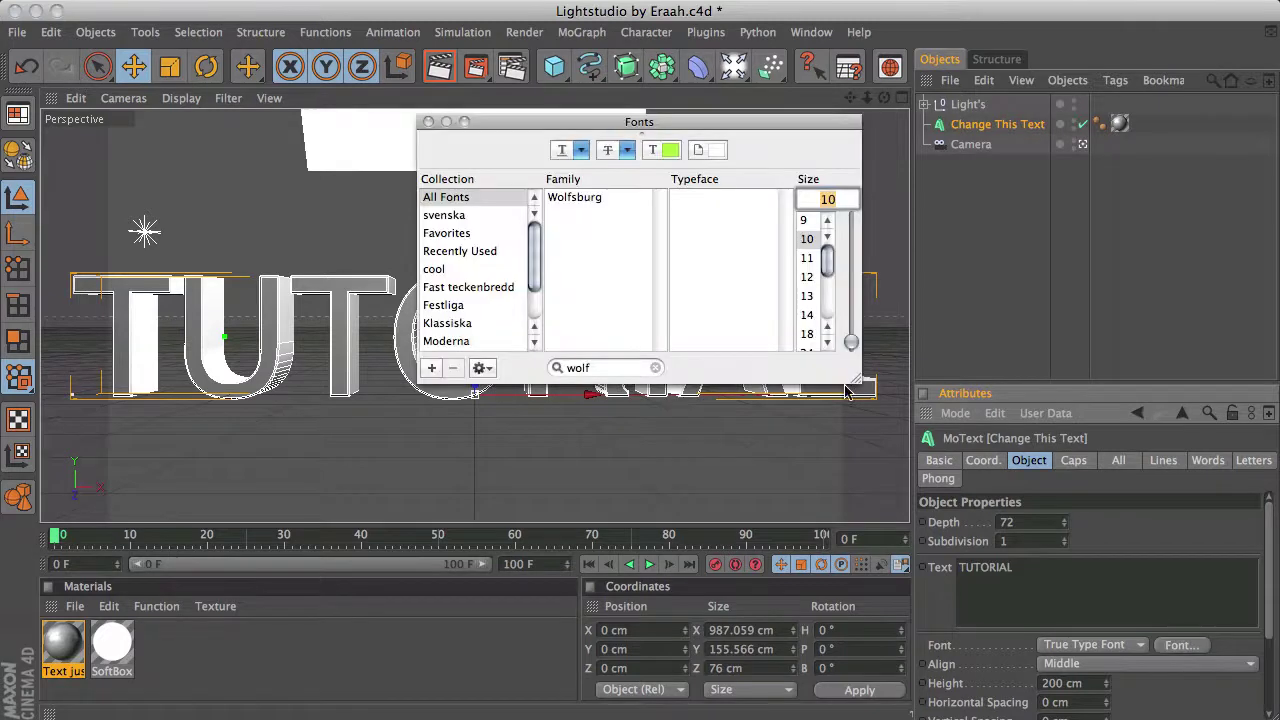
click(586, 198)
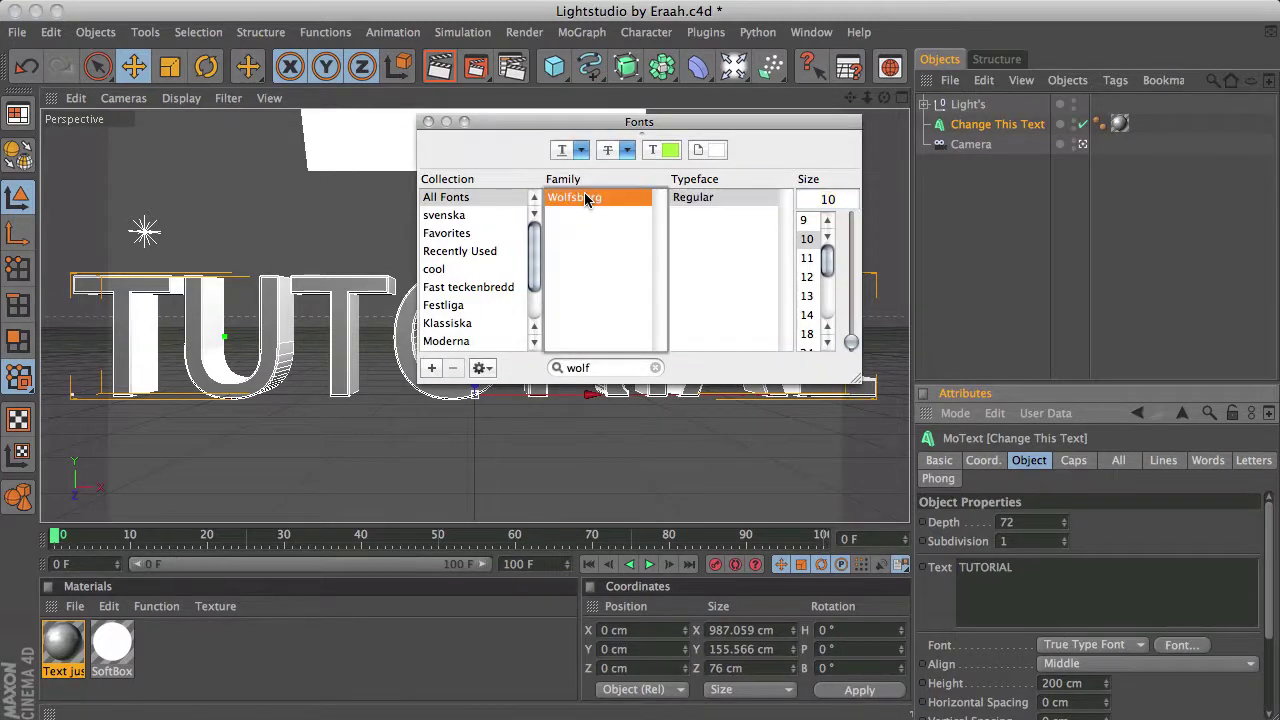
click(427, 121)
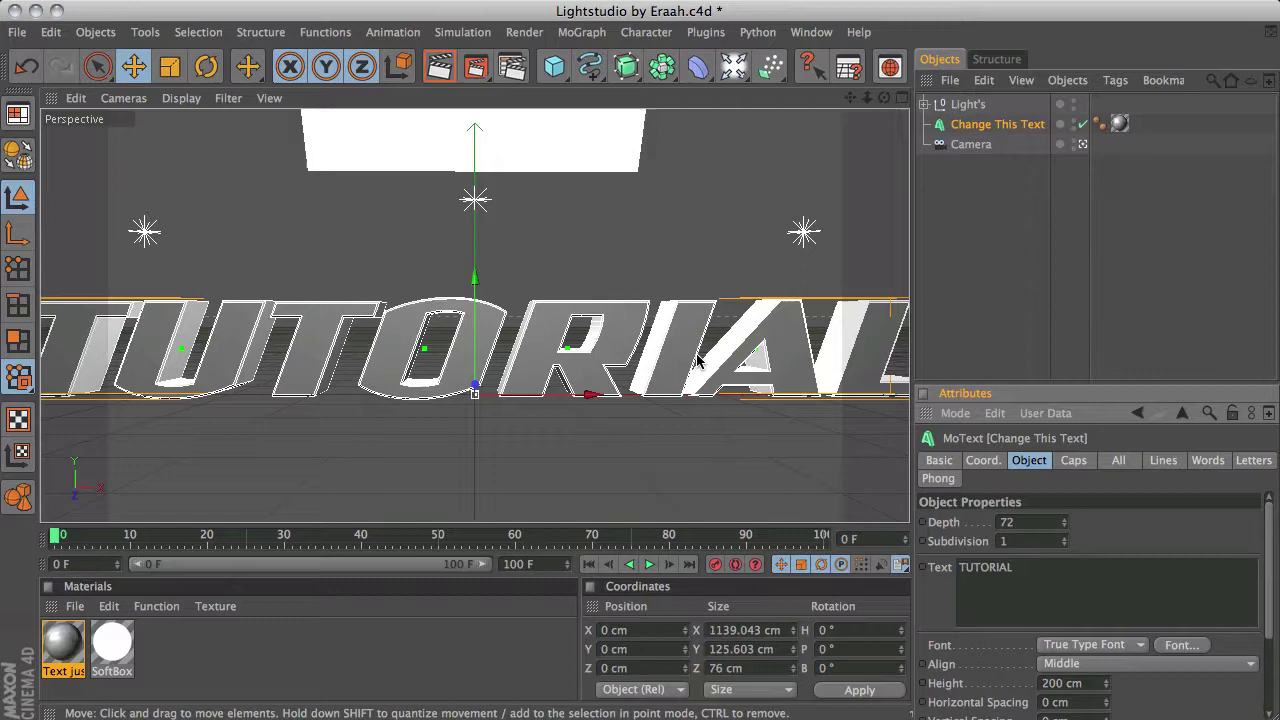
Drag the TUTORIAL text height down to 153 cm and pan the view so the word sits higher
click(1106, 688)
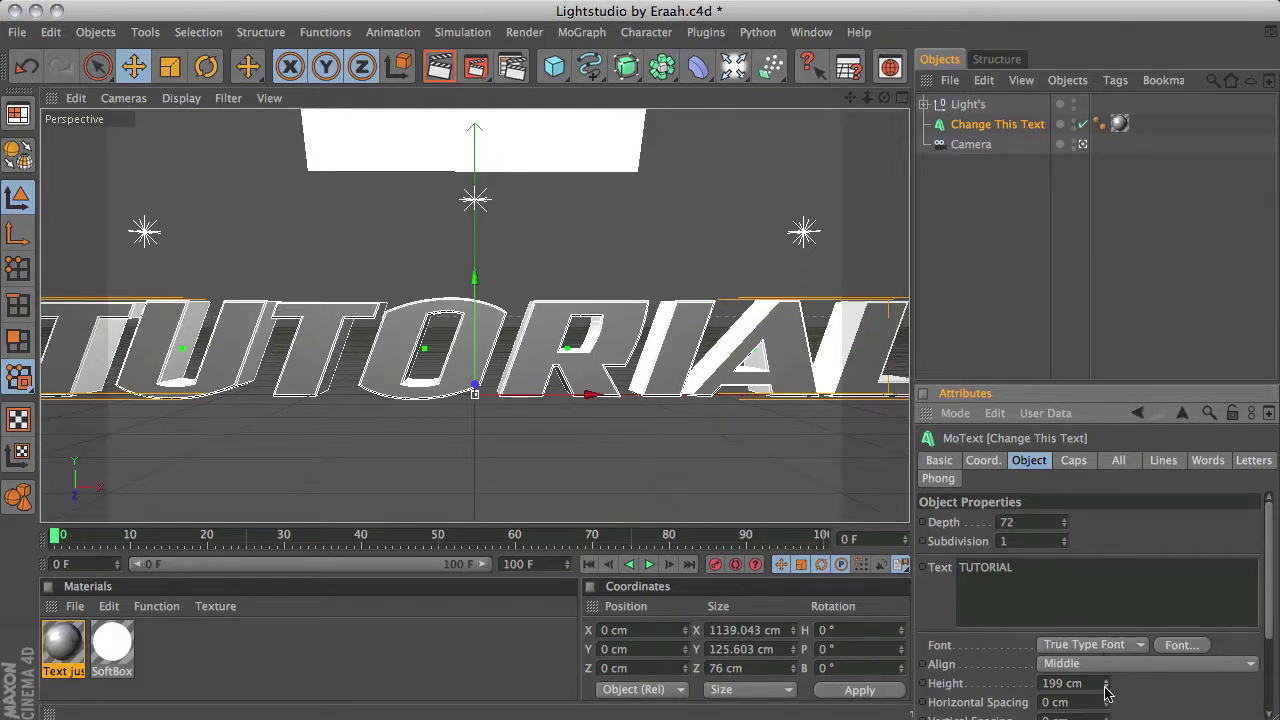
mouse_move(1106, 690)
mouse_down()
mouse_move(1106, 716)
mouse_move(1107, 698)
mouse_up()
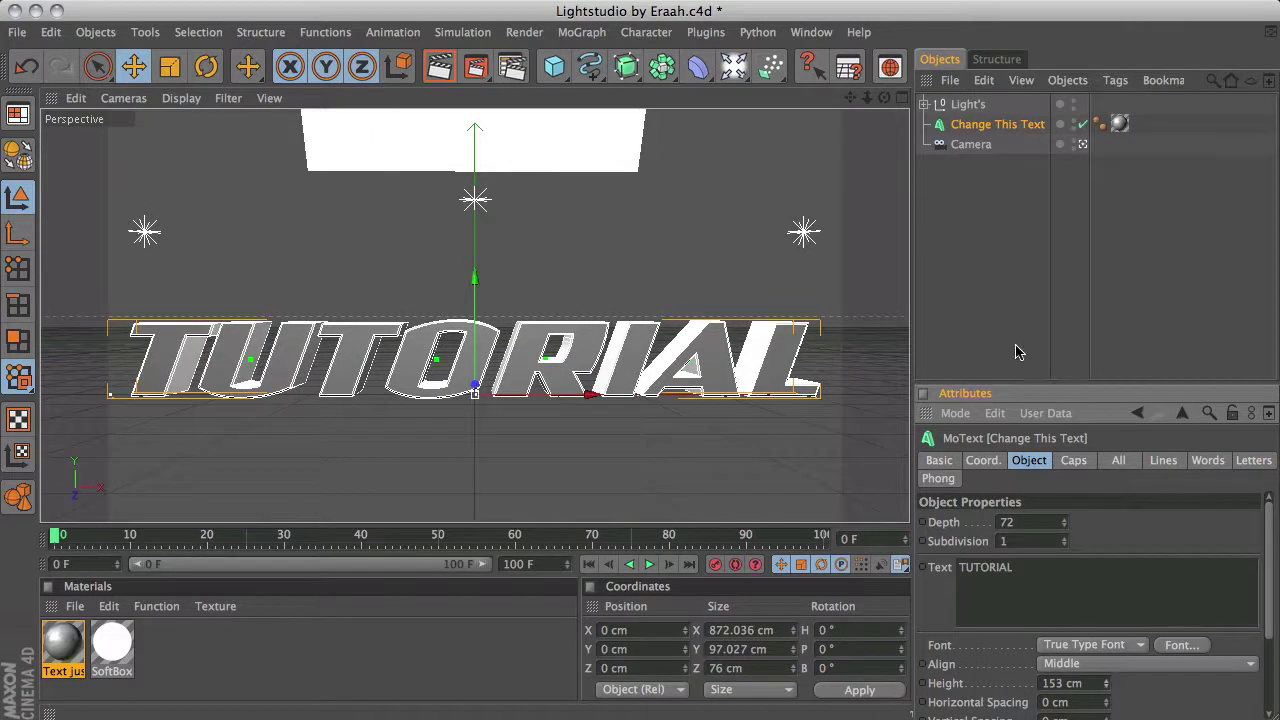
click(849, 97)
drag(849, 97, 846, 48)
drag(851, 104, 851, 104)
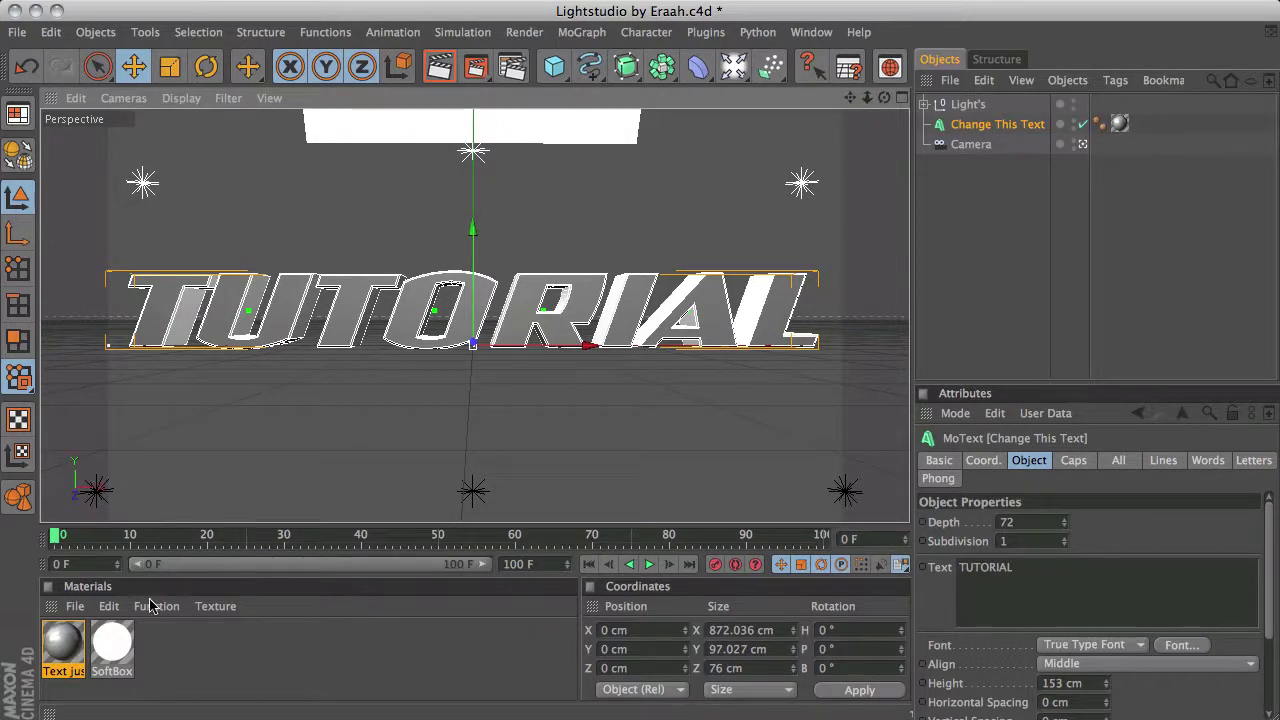
Set the text material's colour to a saturated blue at hue 199° (RGB 34, 162, 222)
double_click(72, 640)
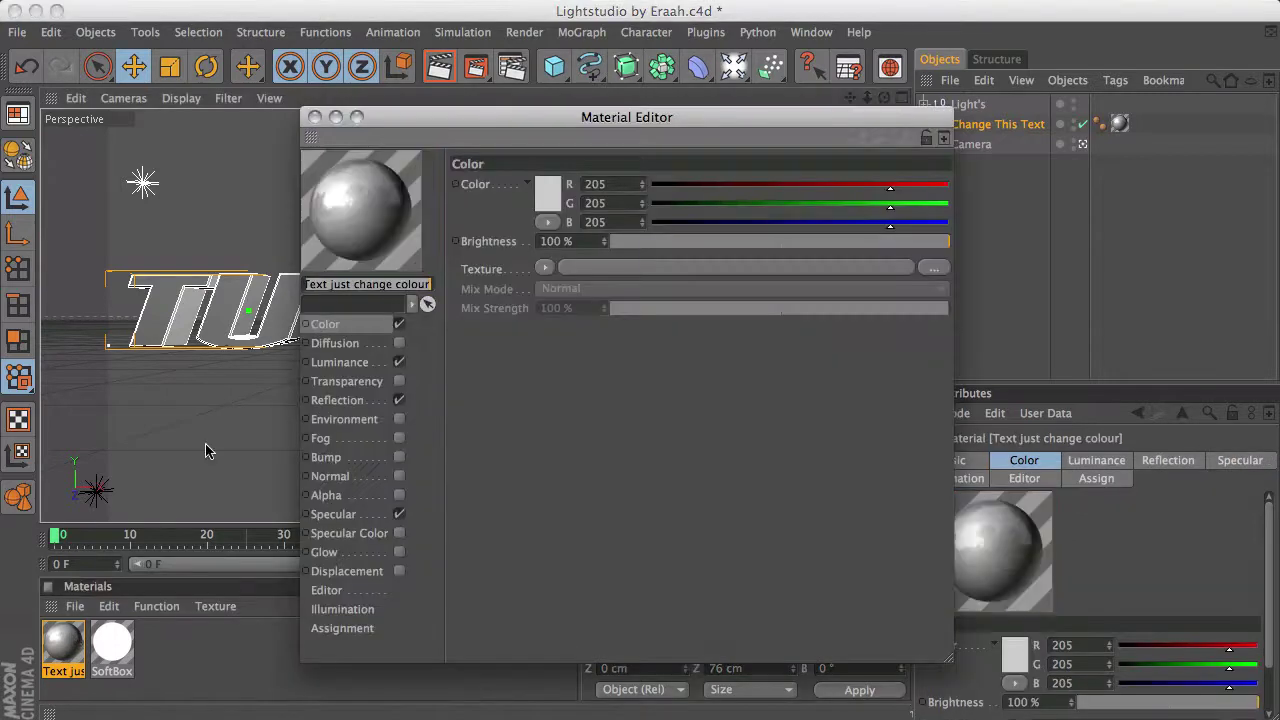
click(546, 202)
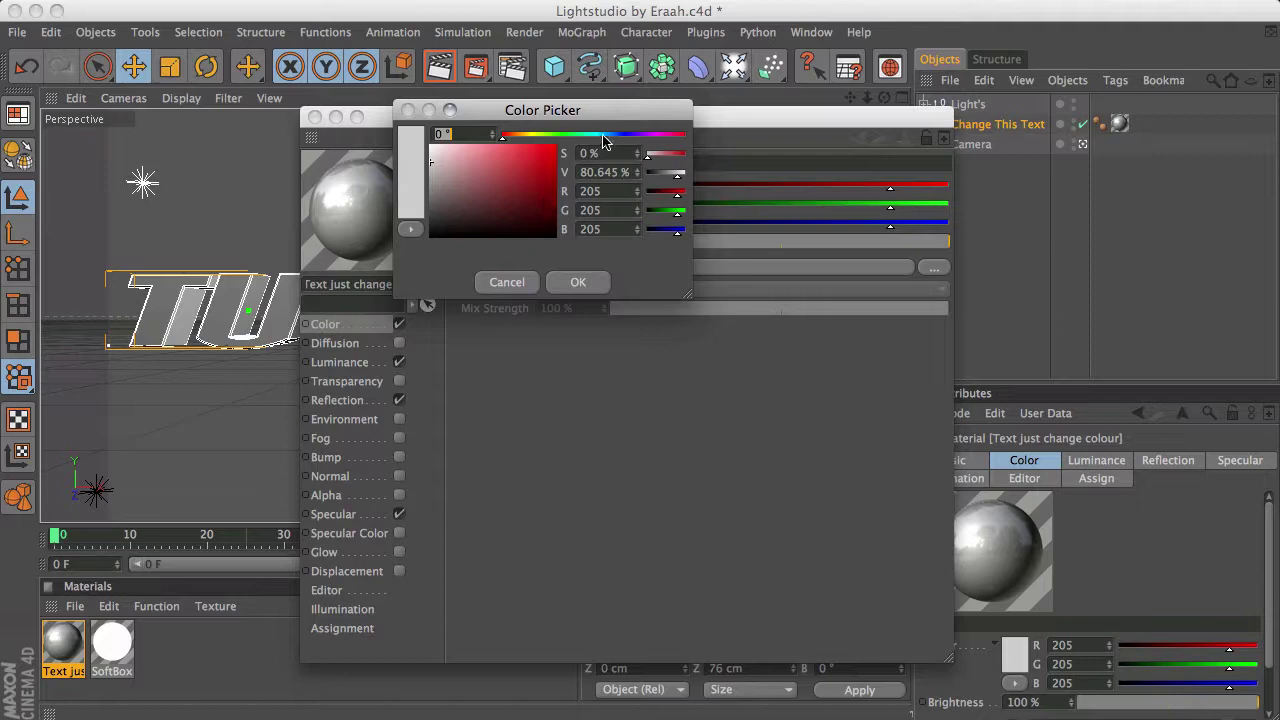
click(603, 134)
click(537, 160)
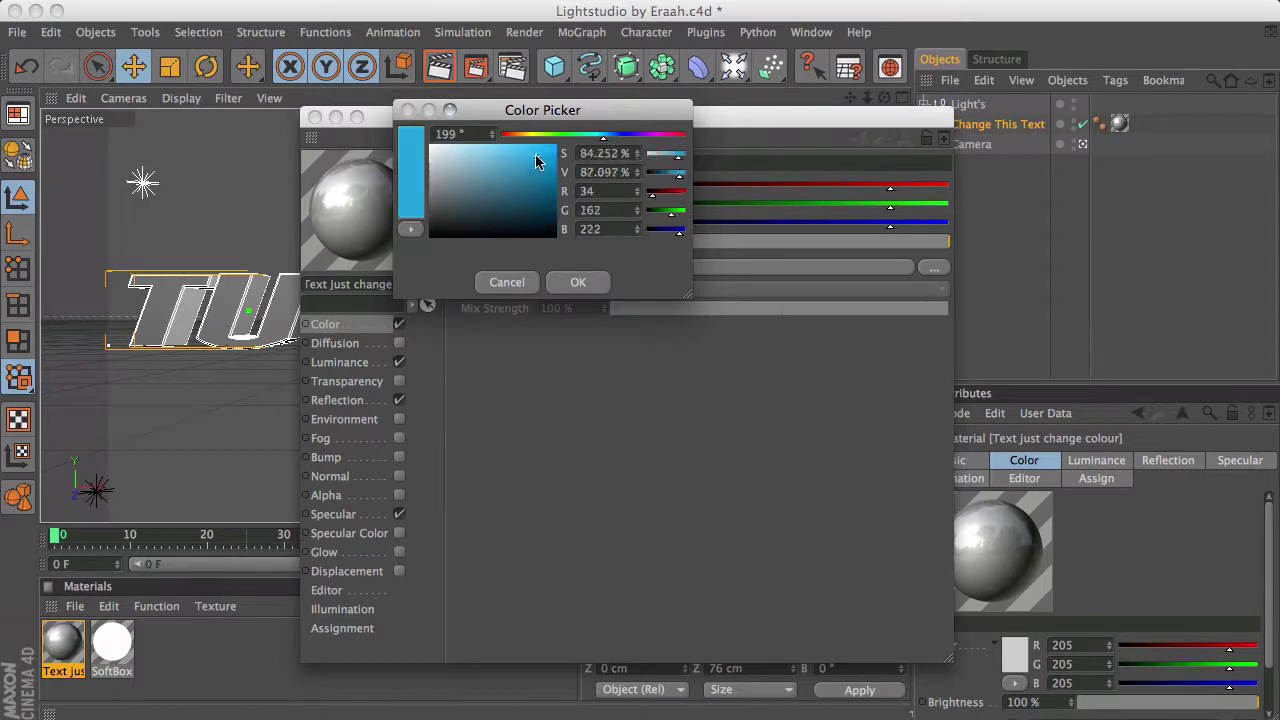
key(Return)
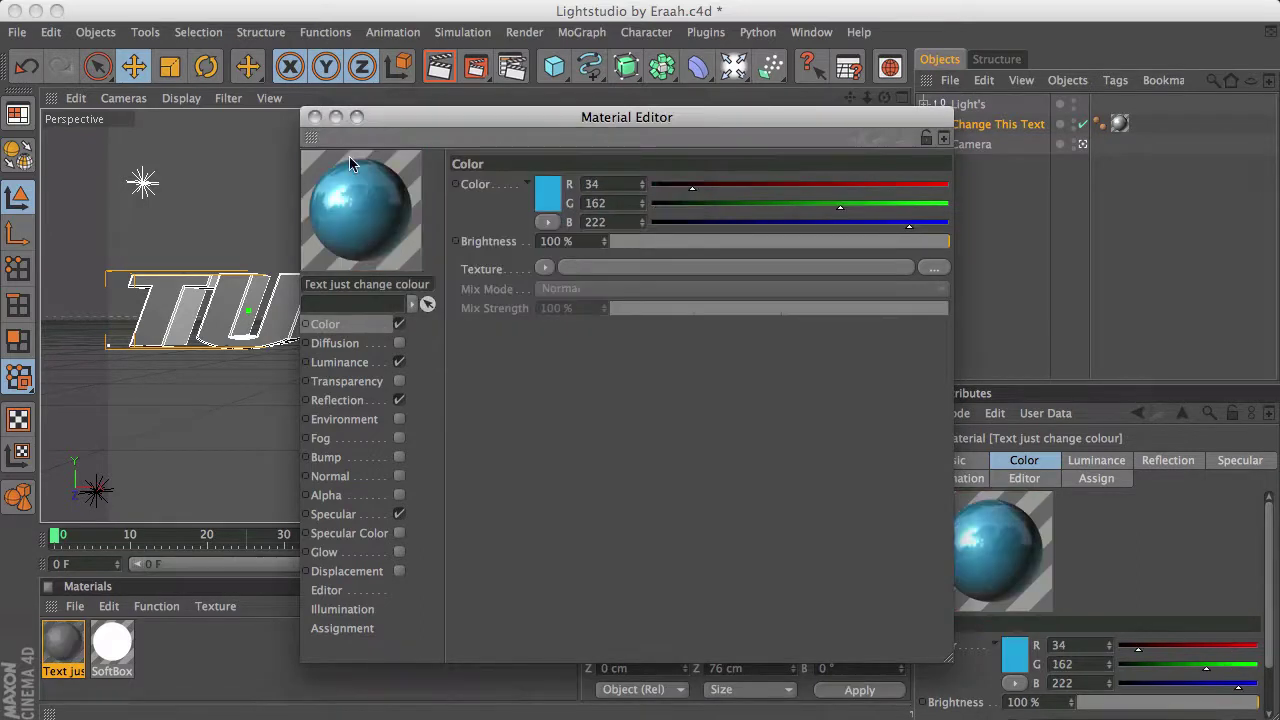
click(314, 117)
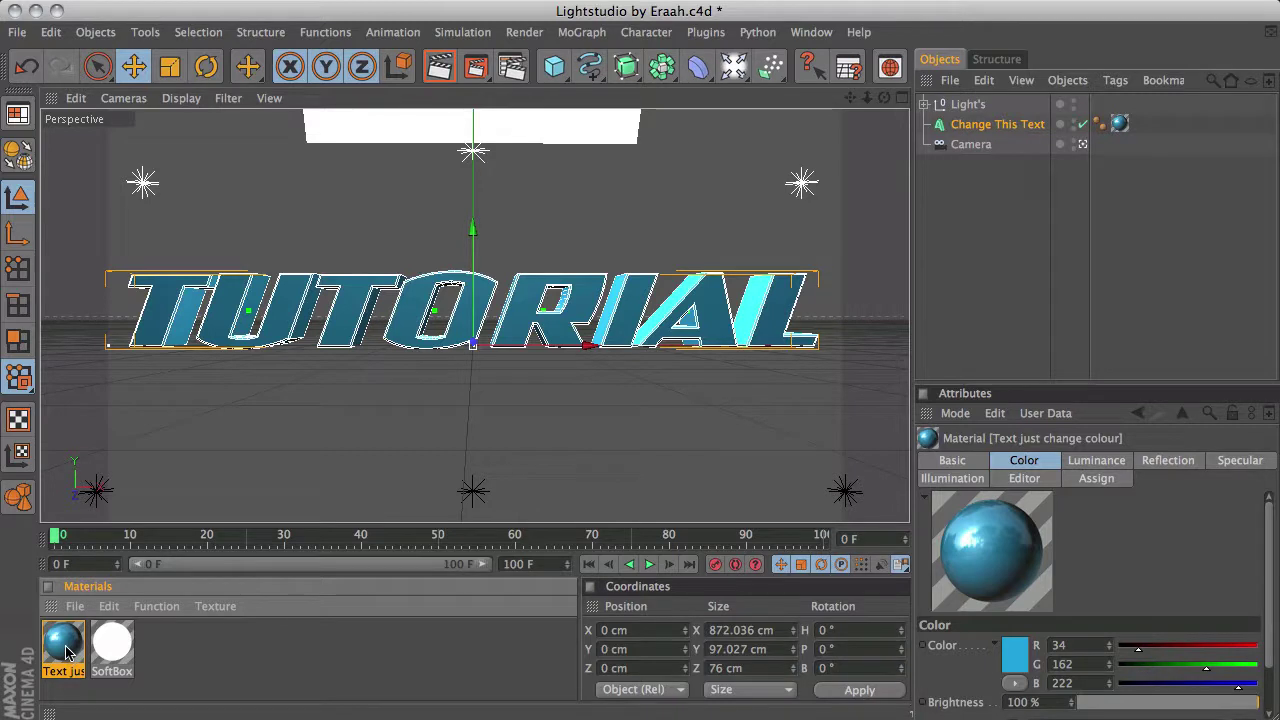
Duplicate the blue material, darken the copy to RGB 32, 32, 32, and apply it to TUTORIAL
ctrl+drag(66, 652, 107, 652)
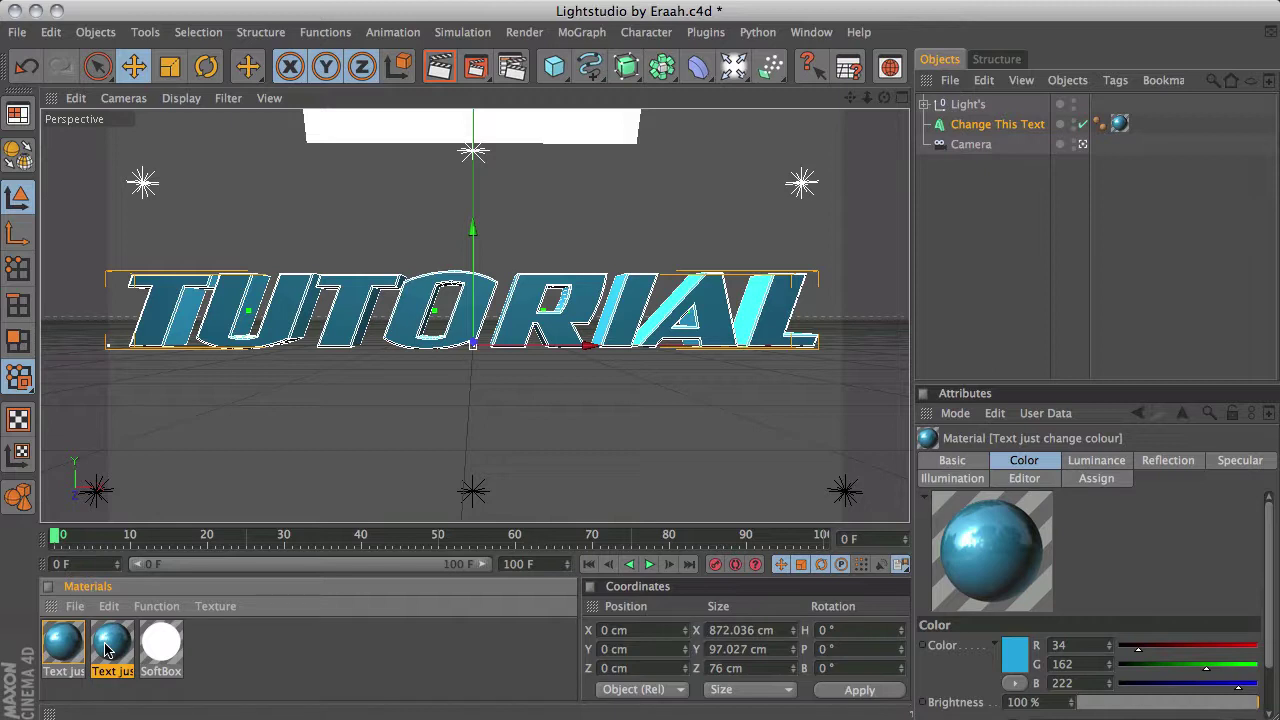
double_click(107, 650)
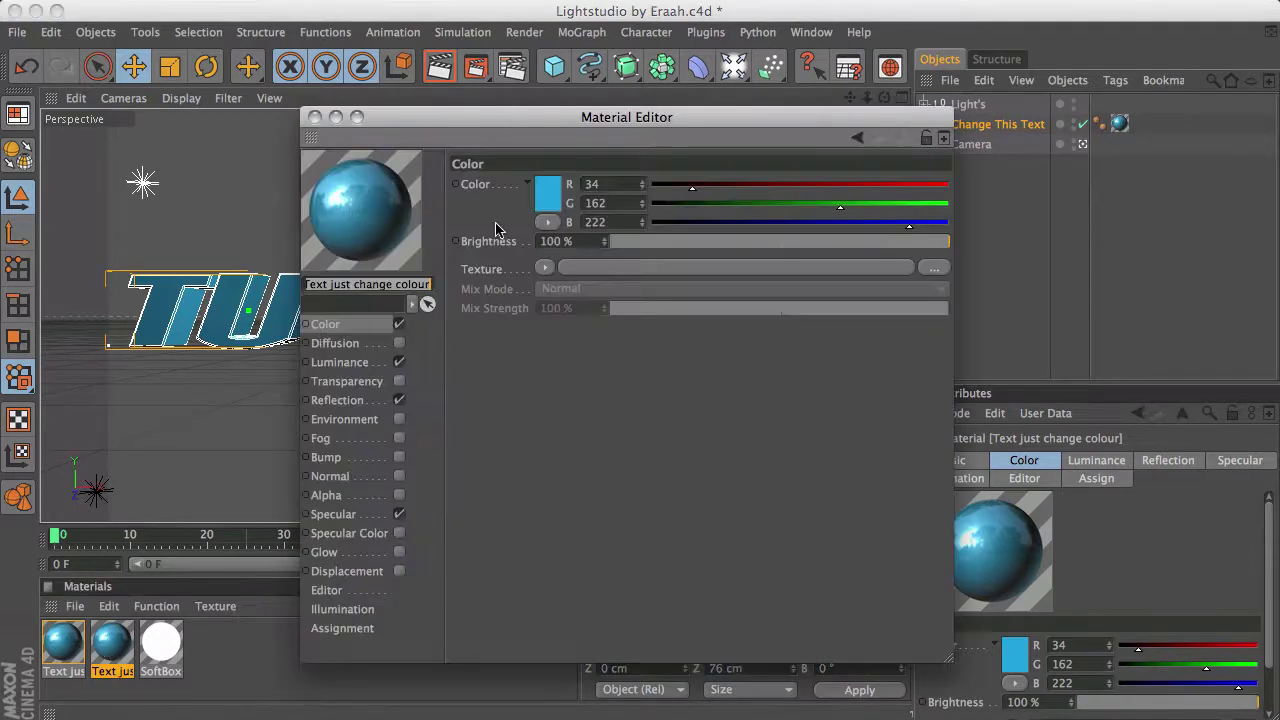
click(547, 197)
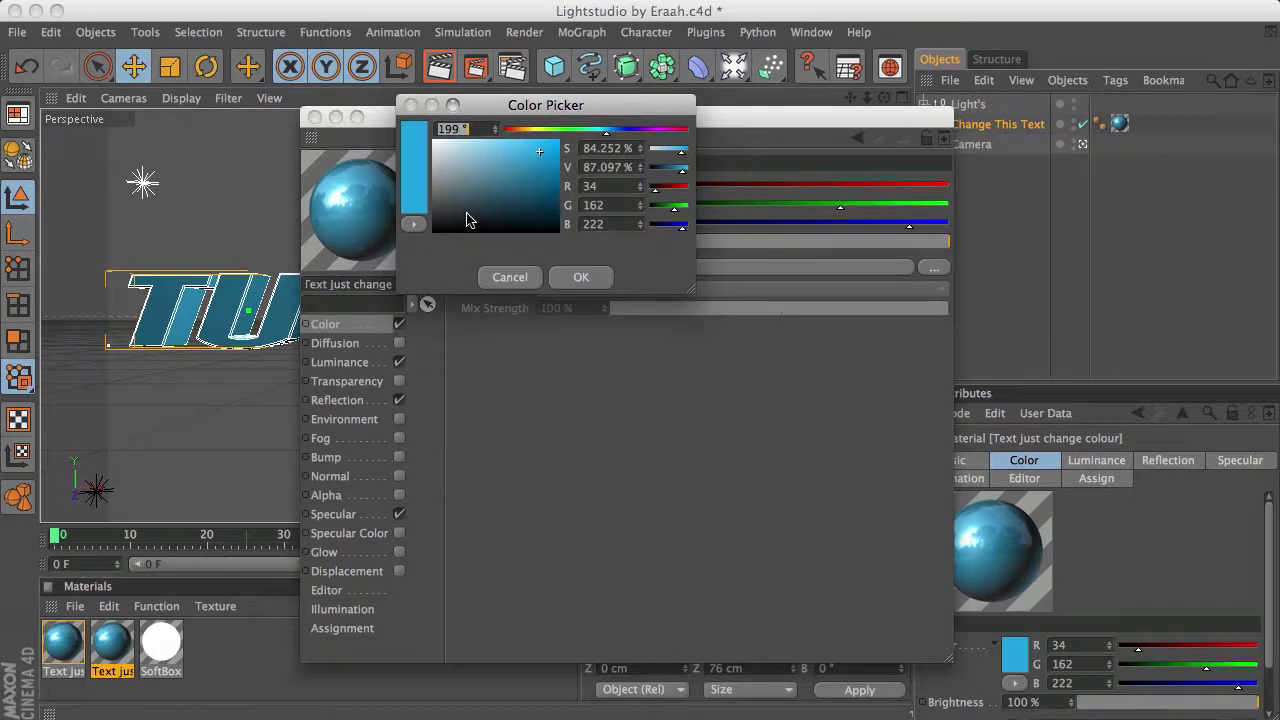
drag(466, 217, 425, 223)
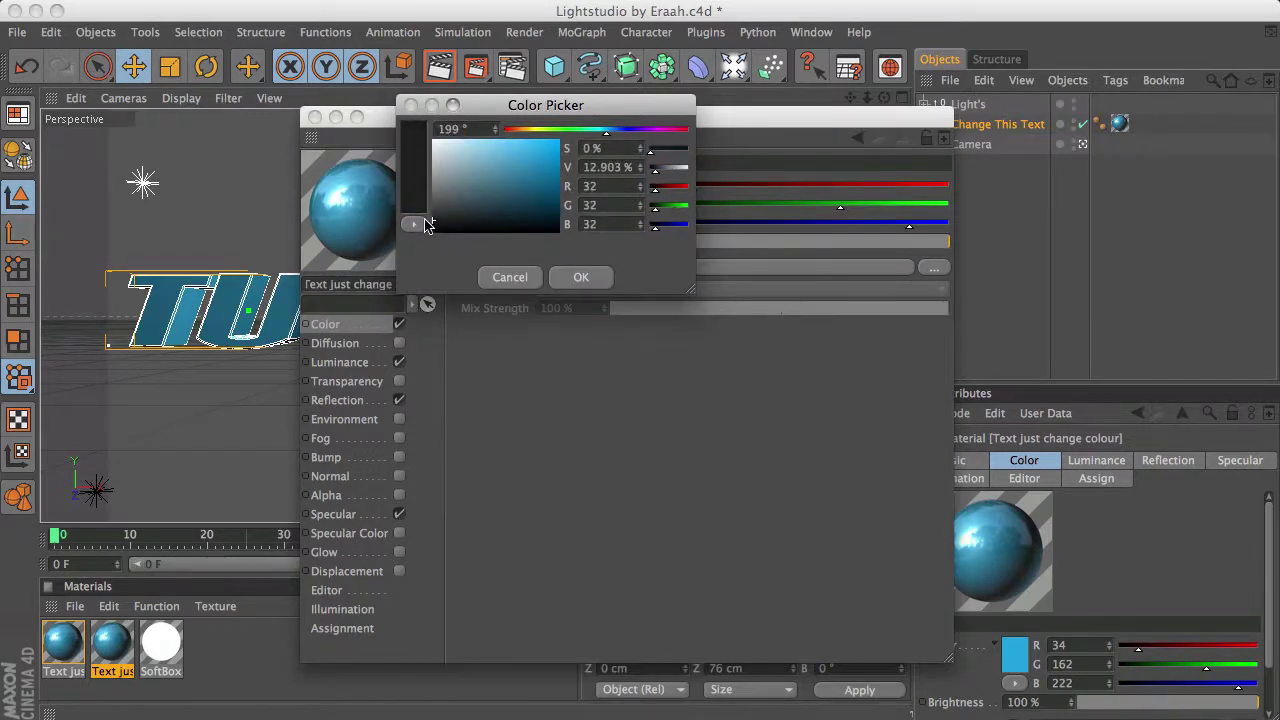
key(Return)
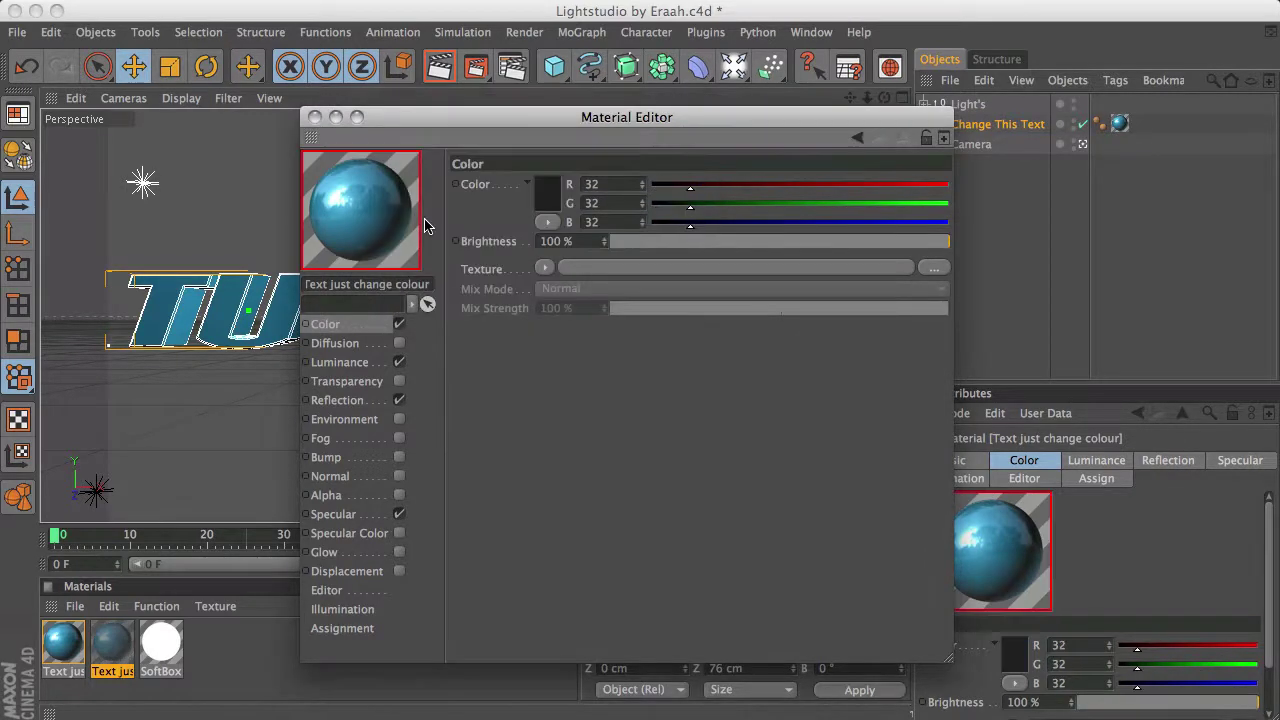
click(315, 117)
drag(112, 652, 405, 322)
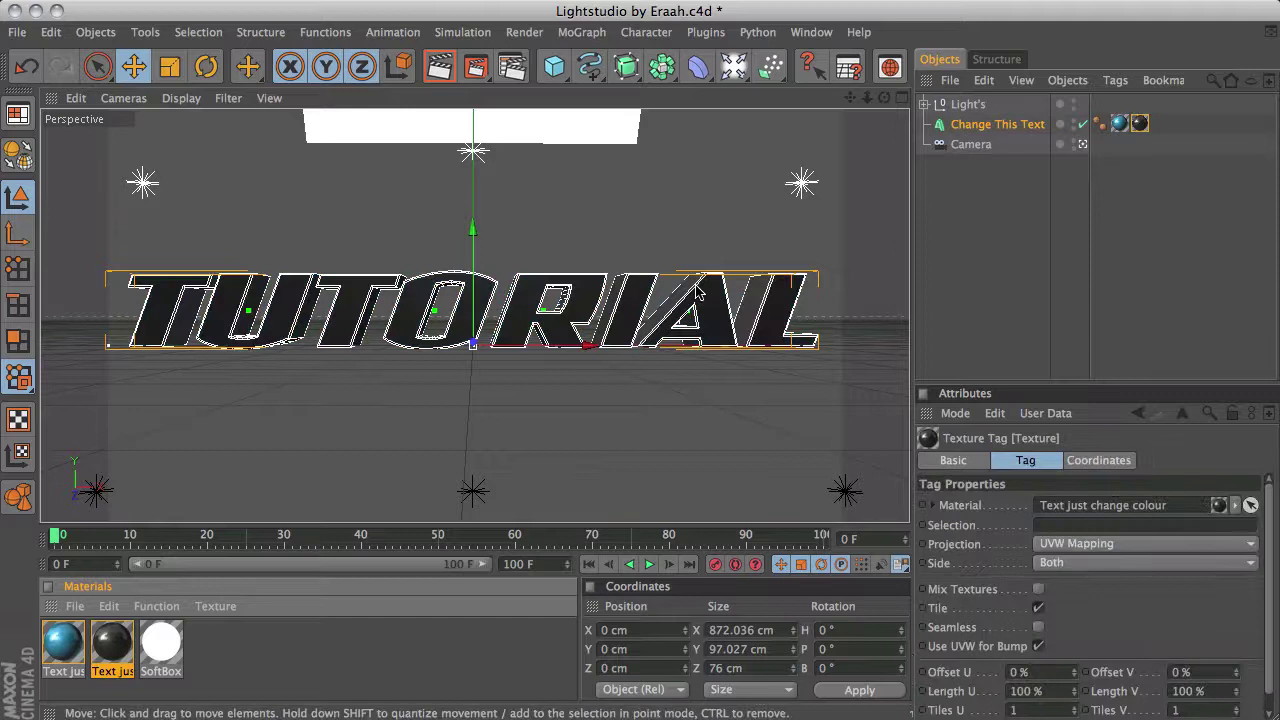
Reorder the text's texture tags so the blue material shows, then duplicate the blue tag
click(1120, 125)
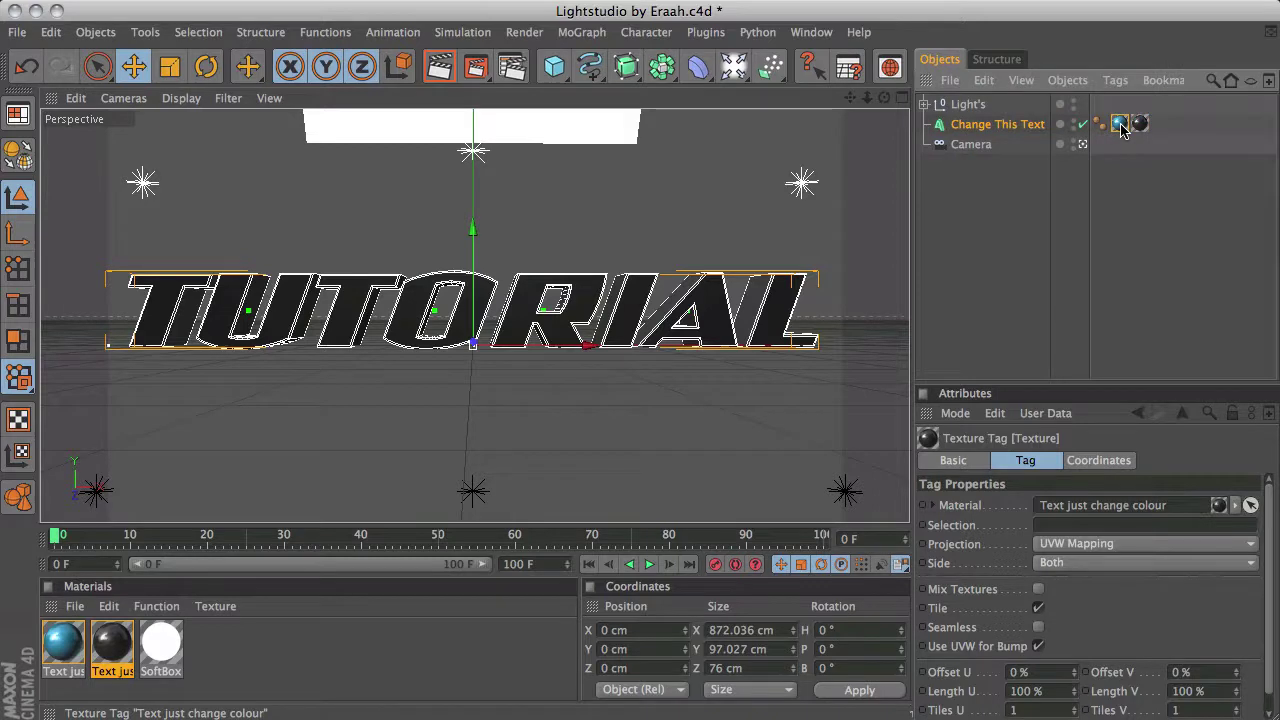
mouse_move(1120, 125)
mouse_down()
mouse_move(1165, 135)
mouse_move(1142, 126)
mouse_up()
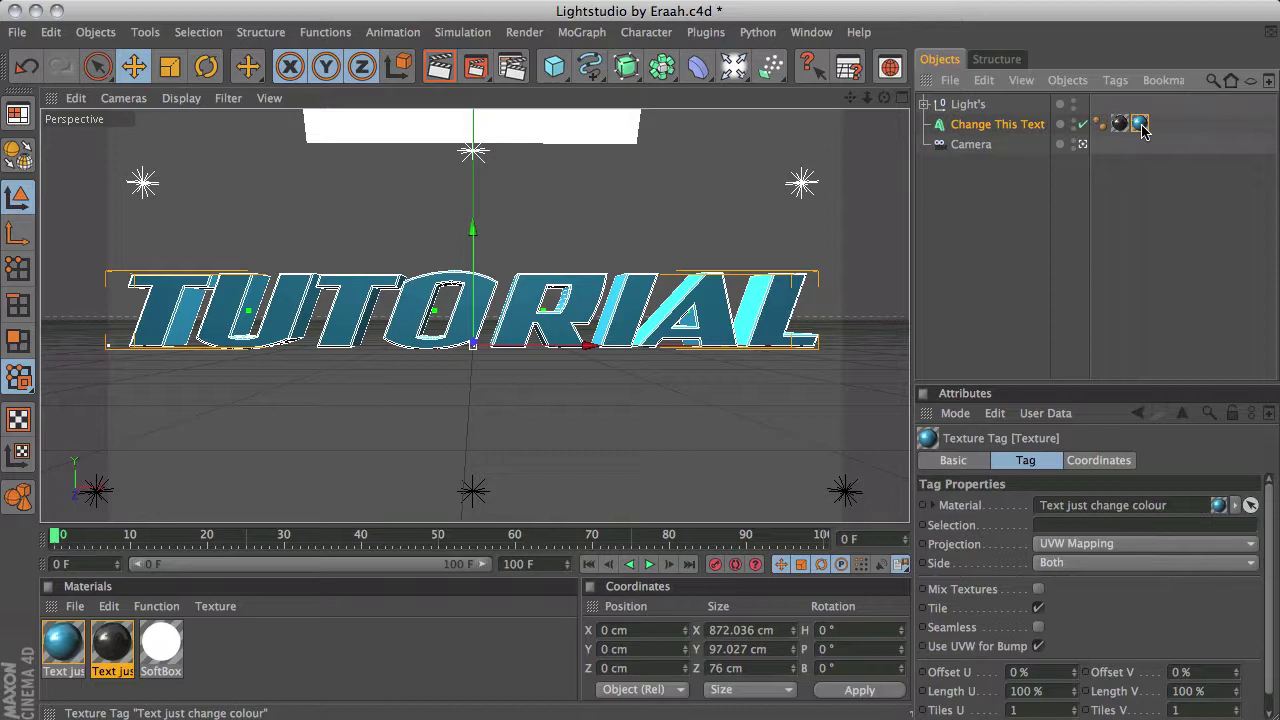
ctrl+drag(1141, 124, 1160, 126)
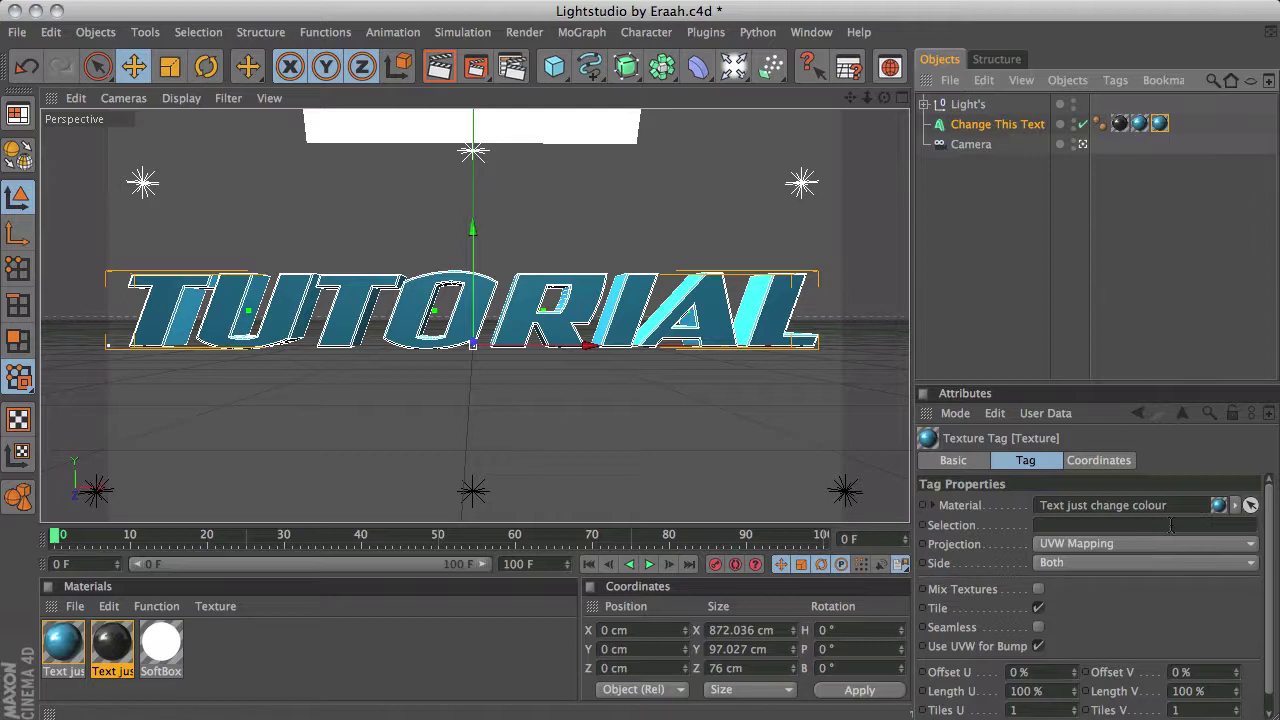
Limit one texture tag to the C1 selection and the other to R1, then deselect the text
click(1132, 526)
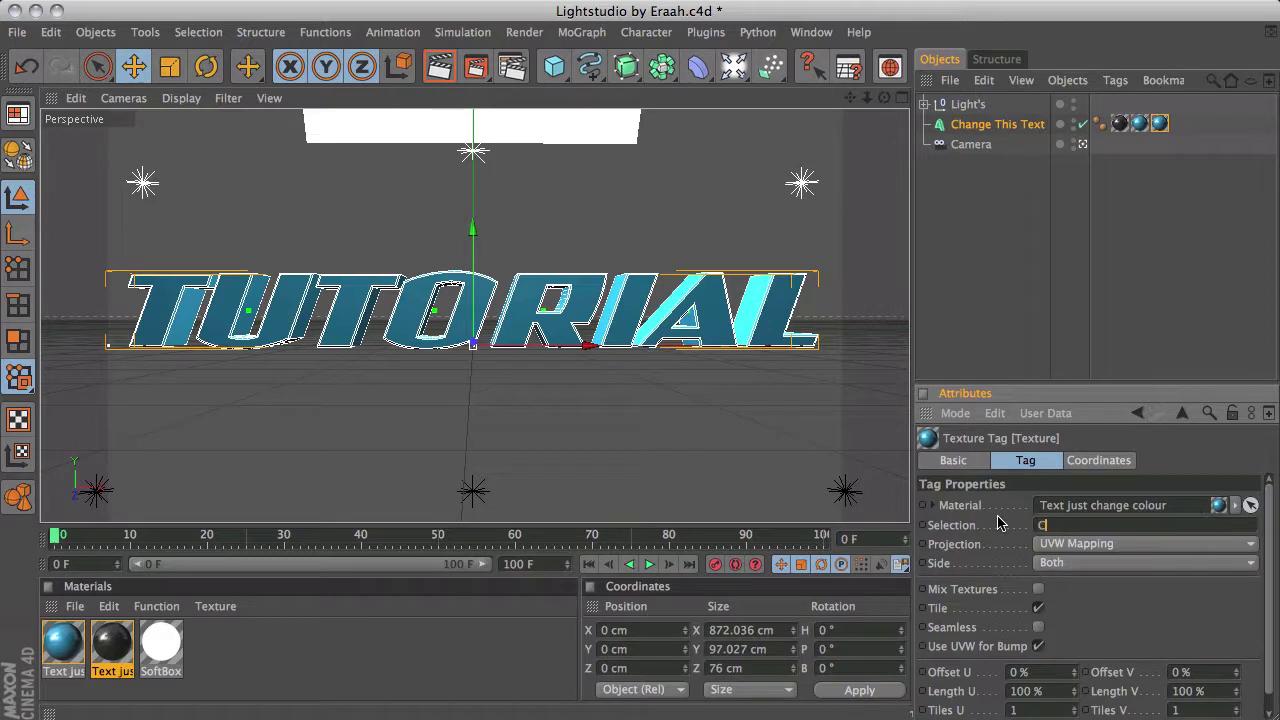
text(C1)
key(Return)
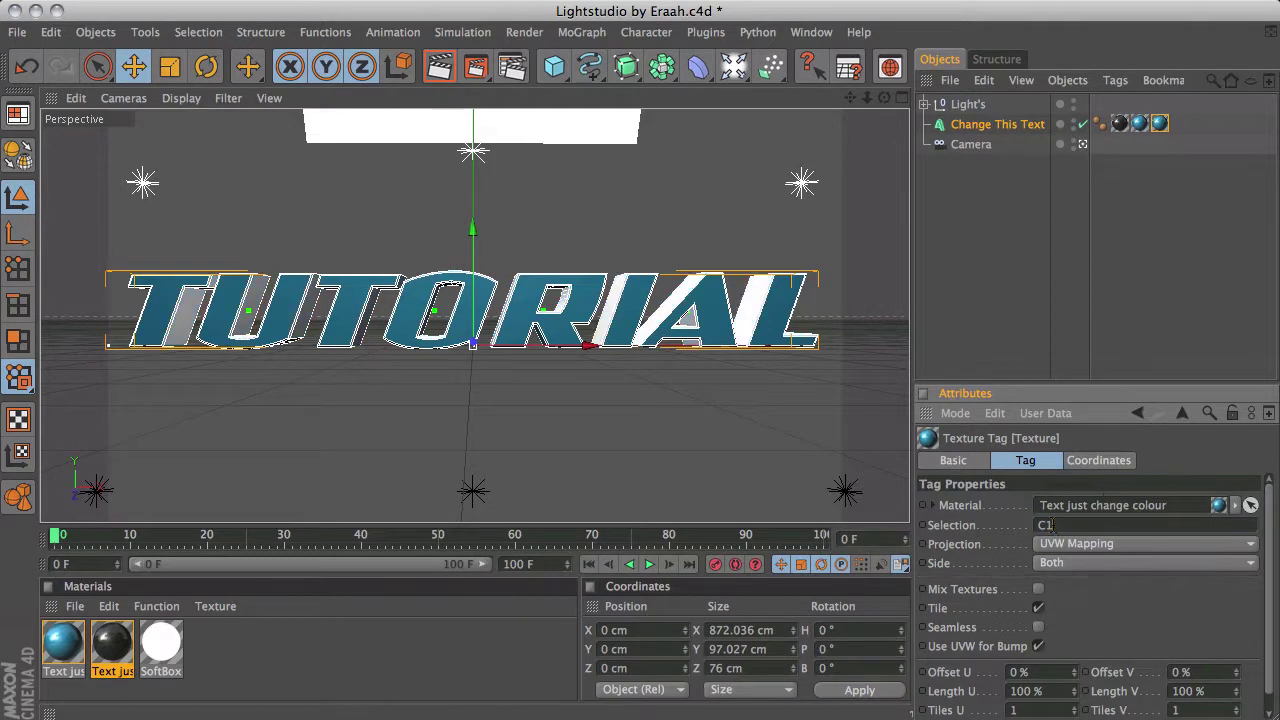
click(1145, 123)
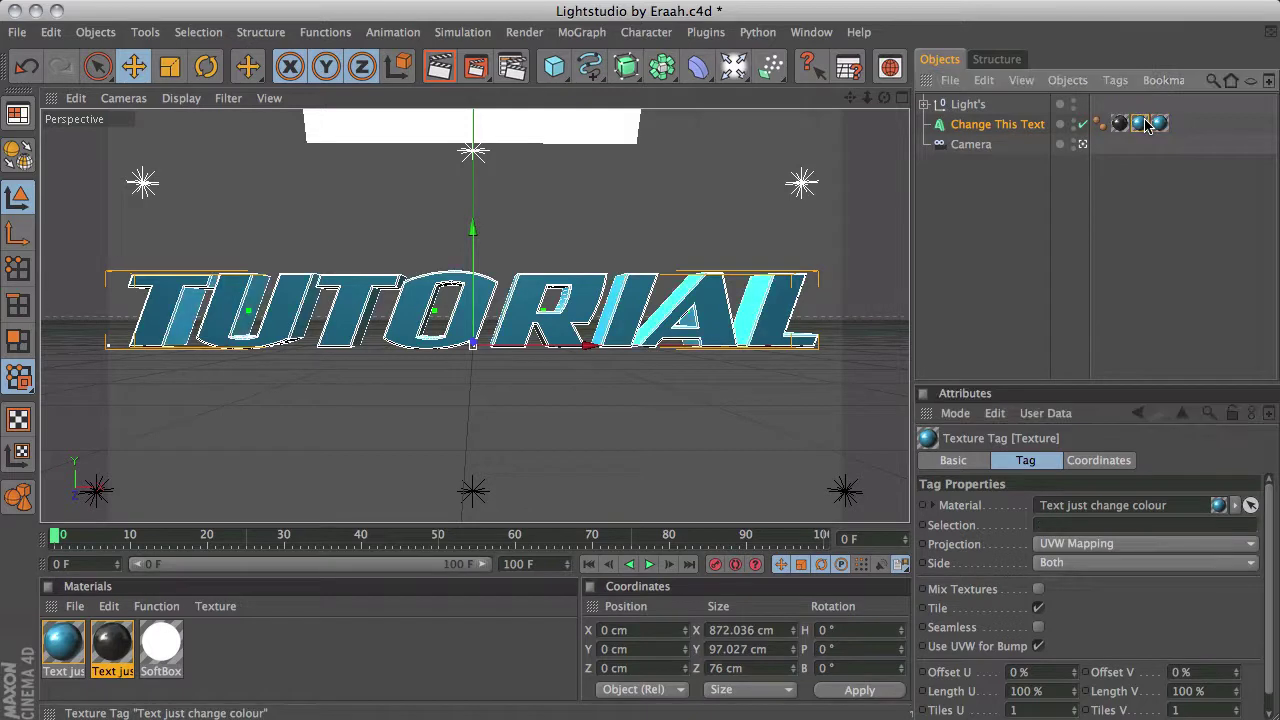
click(1124, 524)
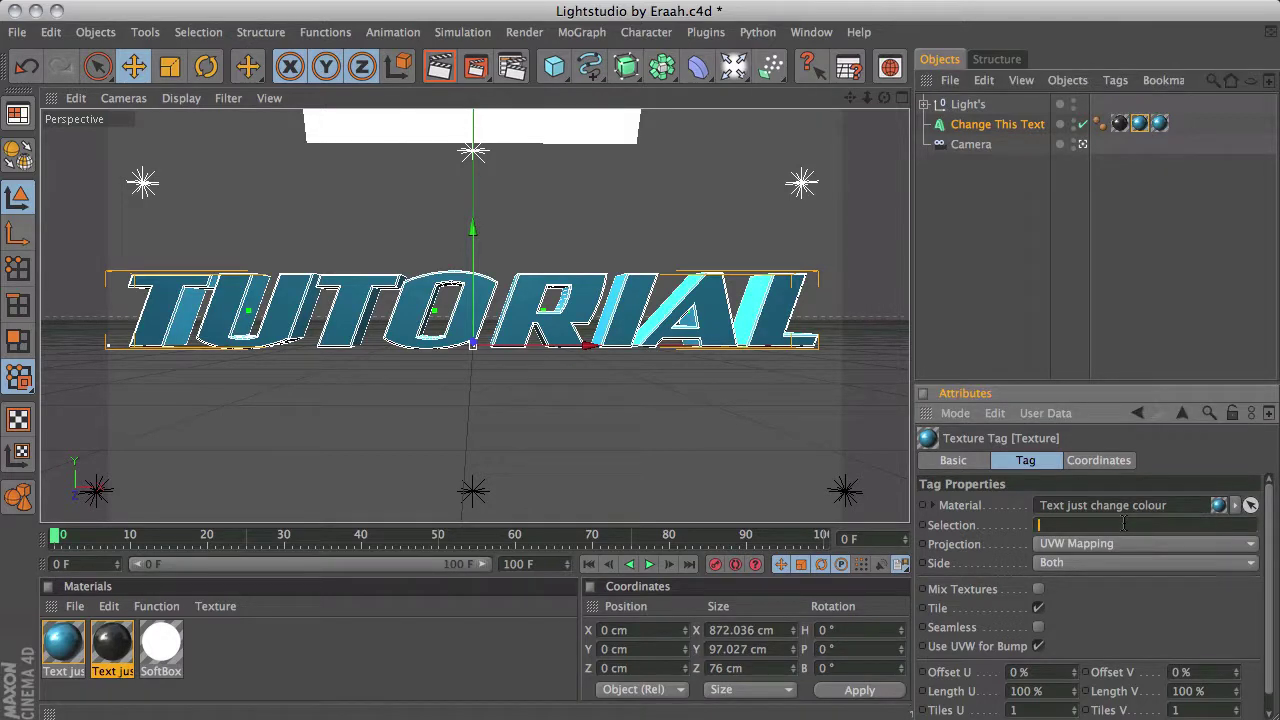
text(R1)
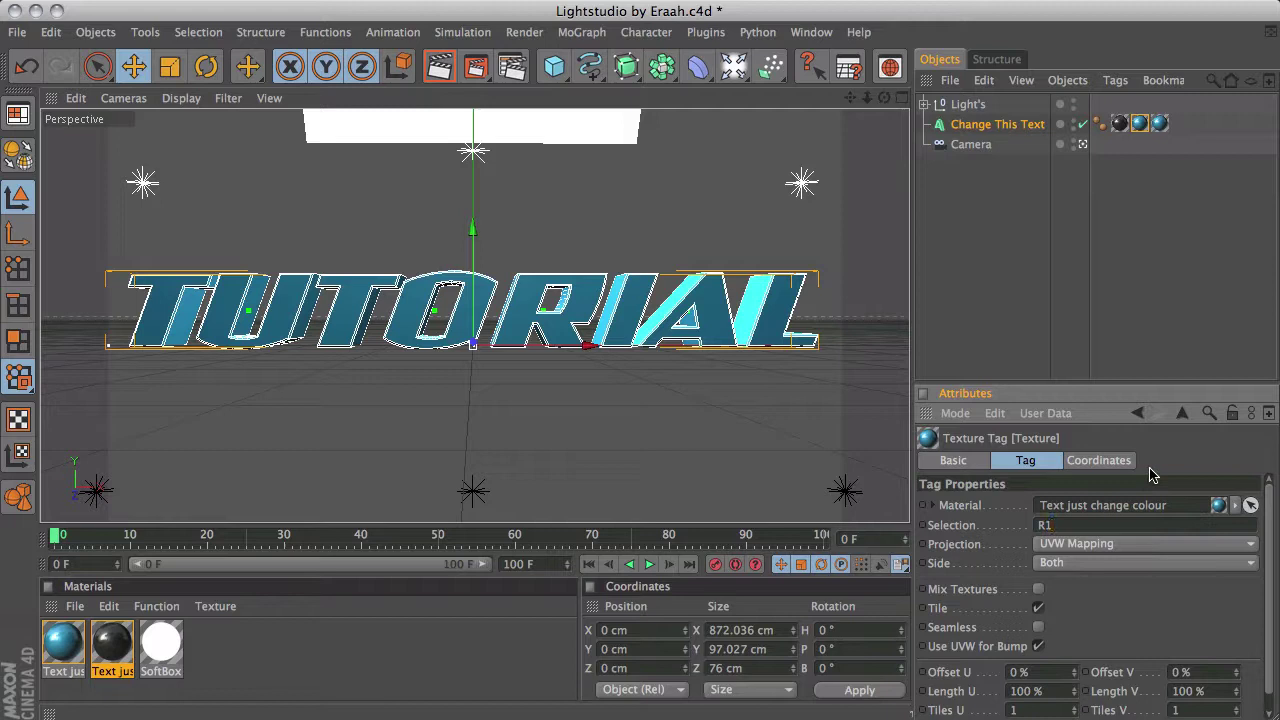
click(1033, 260)
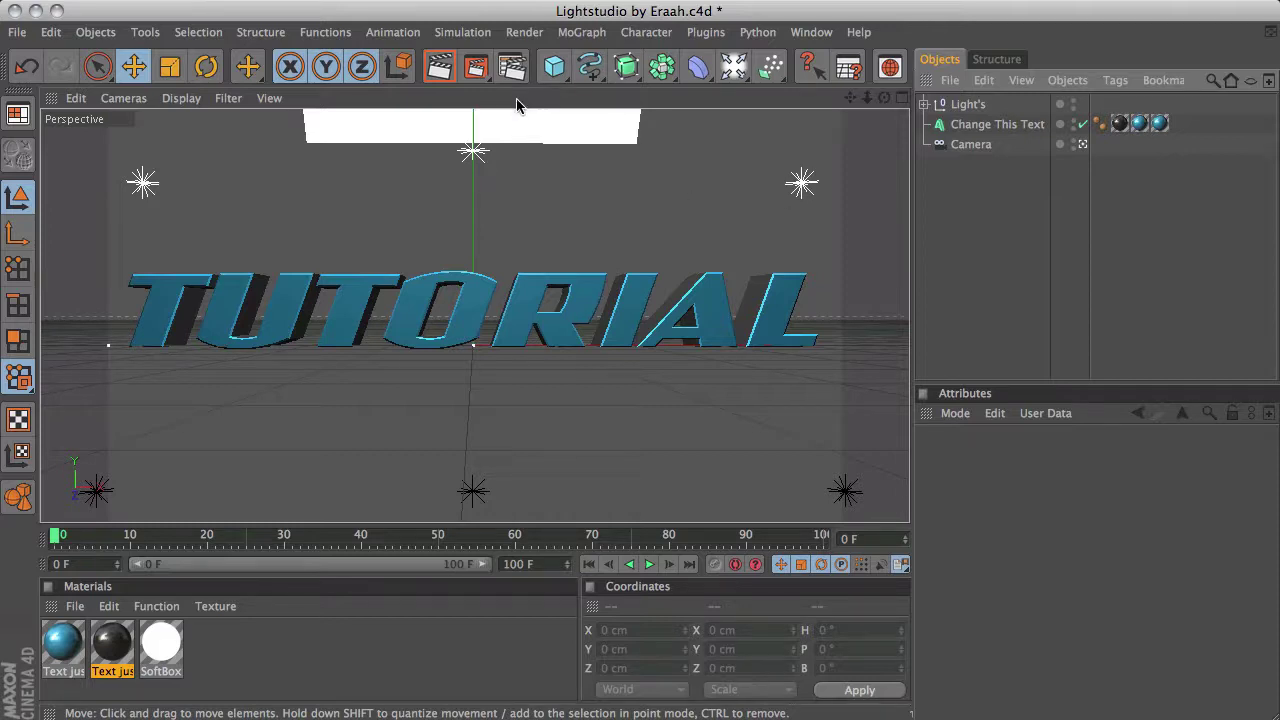
Render the active view to preview the blue TUTORIAL text on black
click(446, 66)
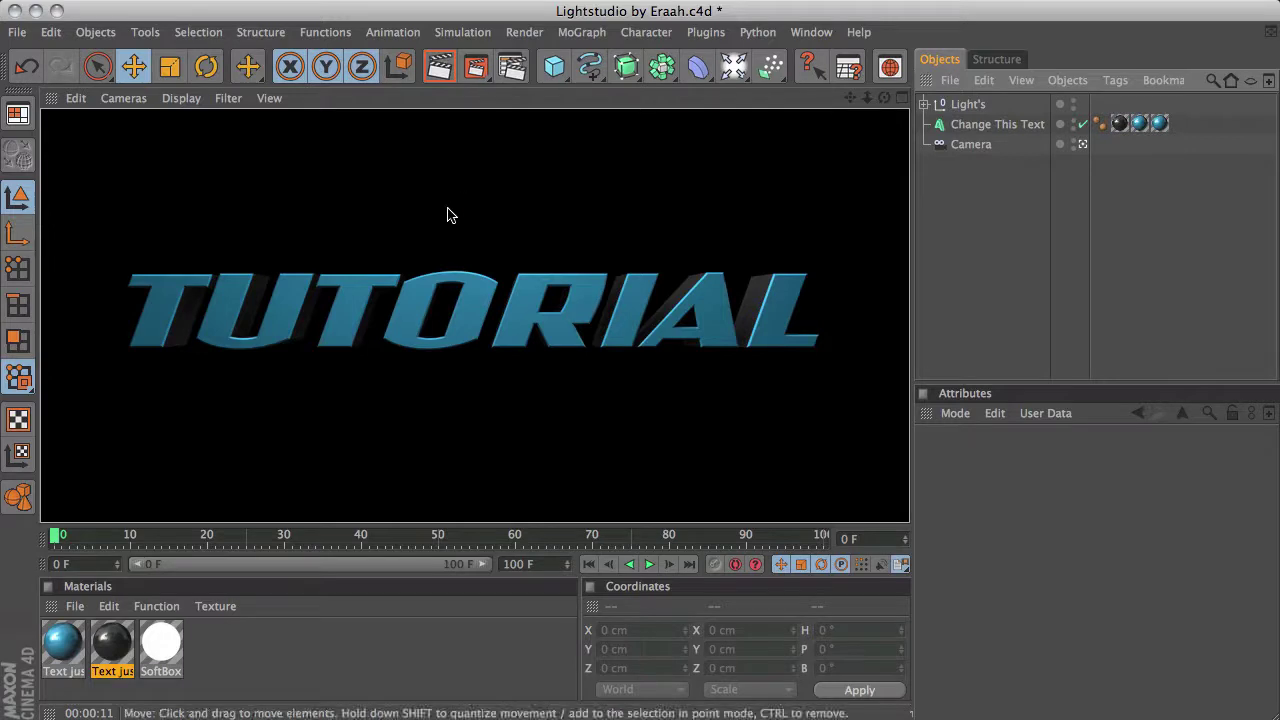
Change the render output from 1920 wide to 1280 × 720 and uncheck irradiance cache Auto Save
click(545, 215)
click(512, 67)
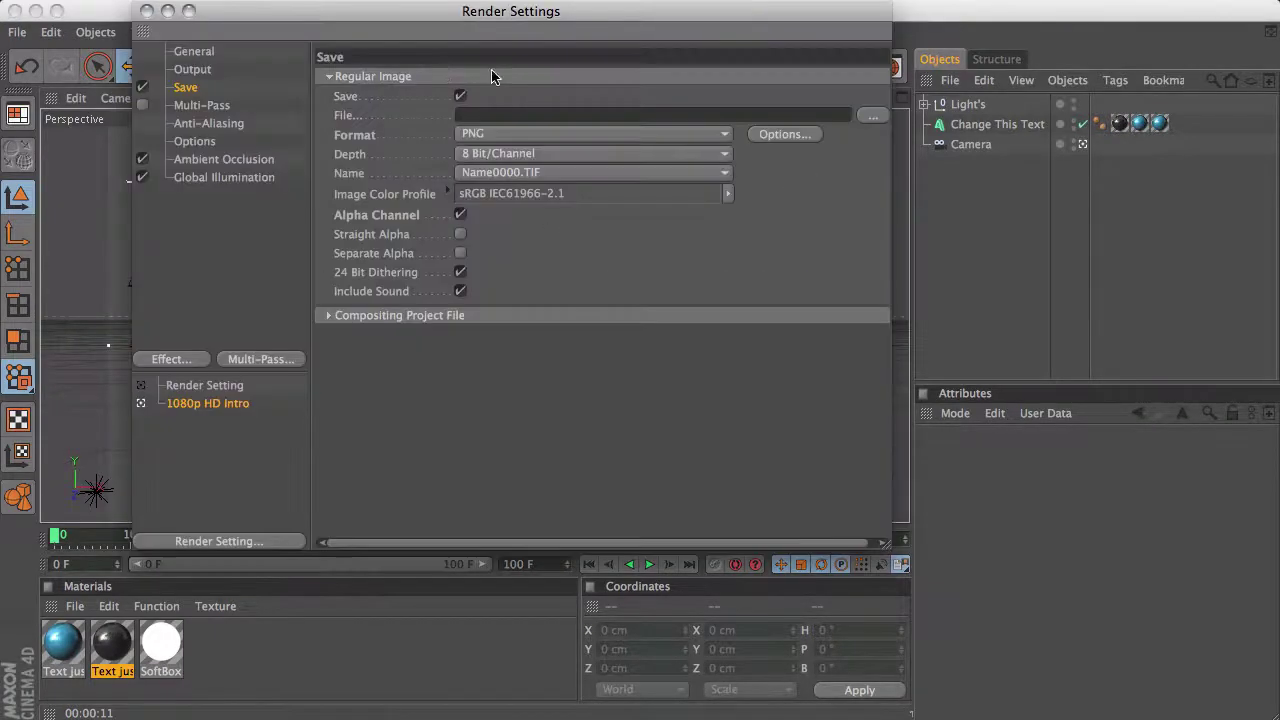
click(192, 69)
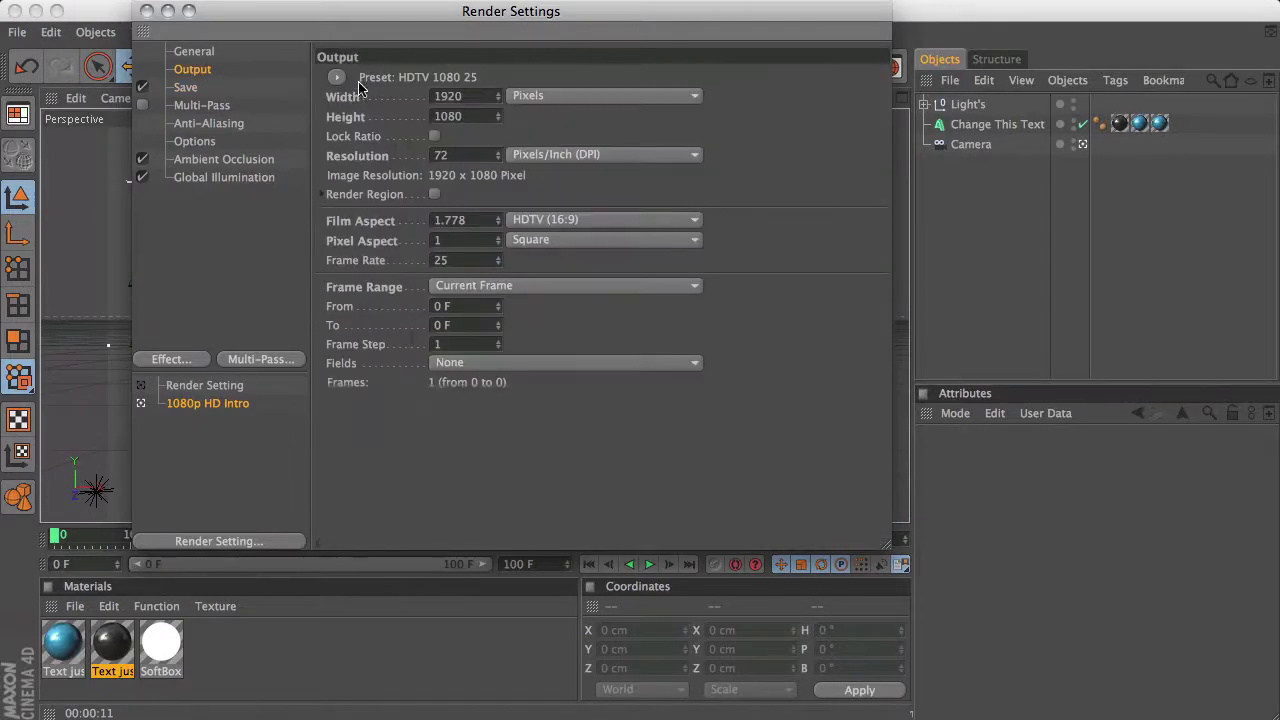
click(472, 98)
drag(472, 98, 409, 100)
text(1290)
key(BackSpace)
key(BackSpace)
text(80)
key(Tab)
text(720)
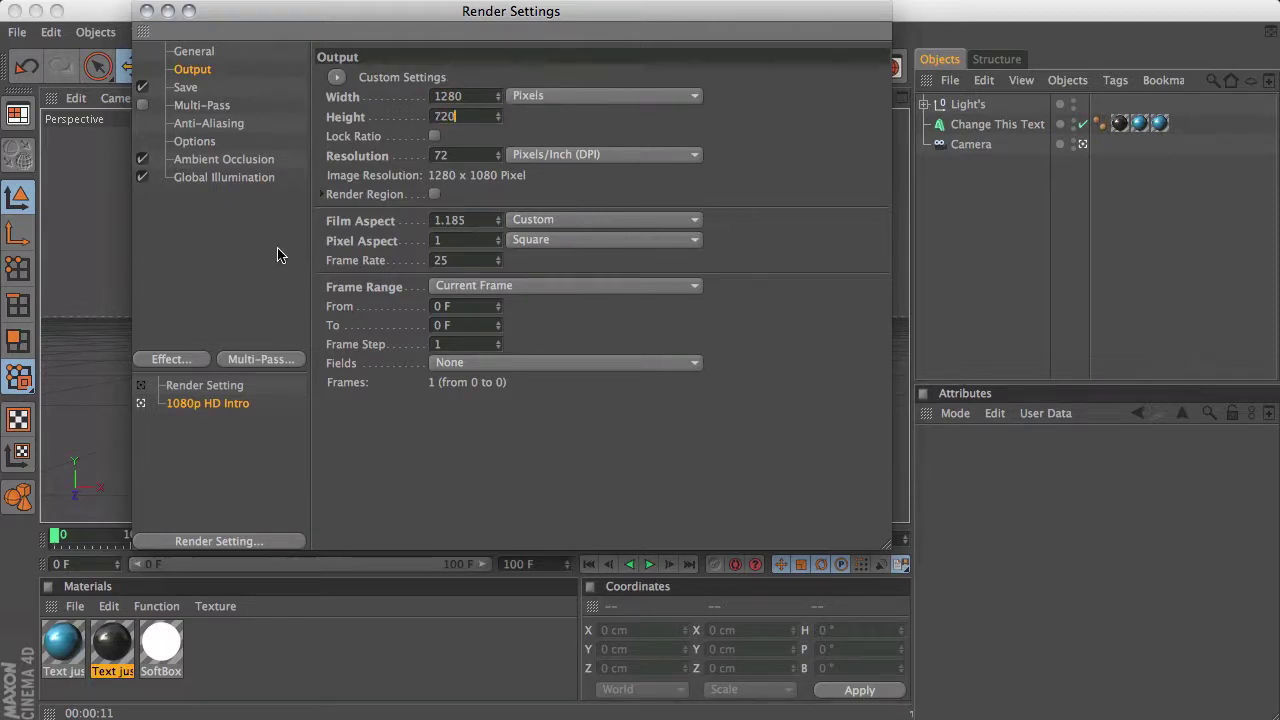
click(229, 177)
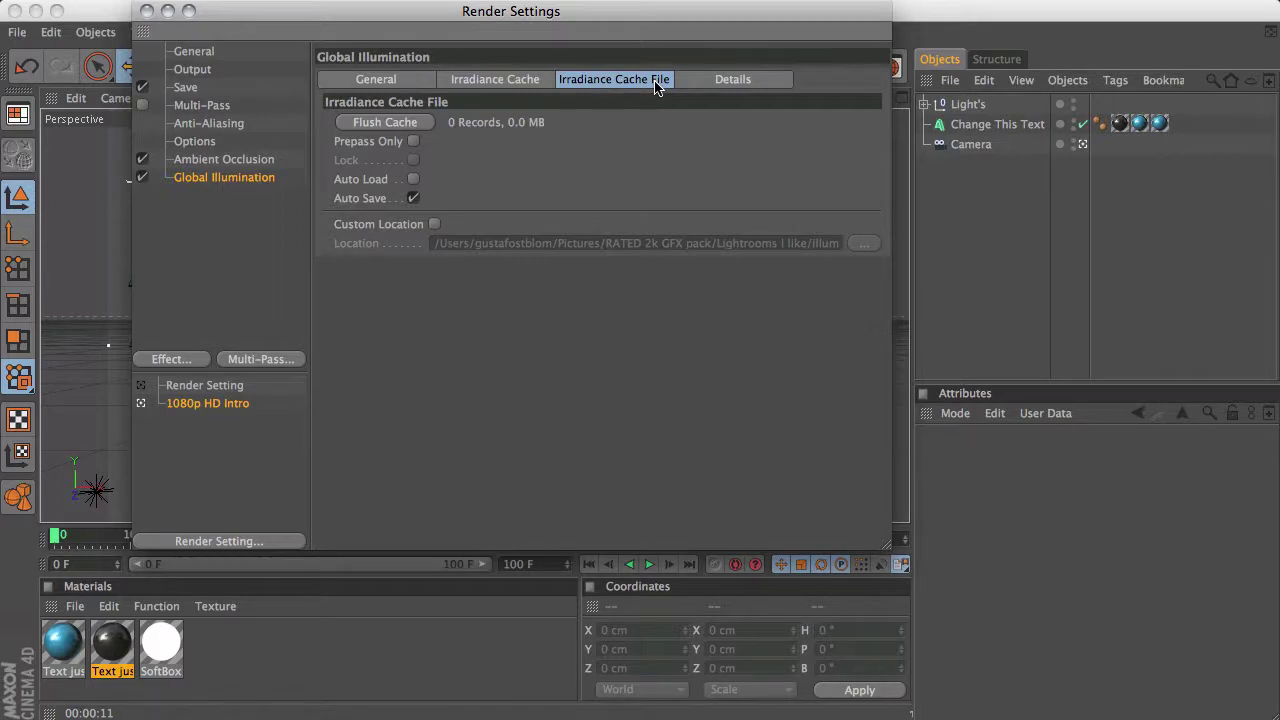
click(413, 198)
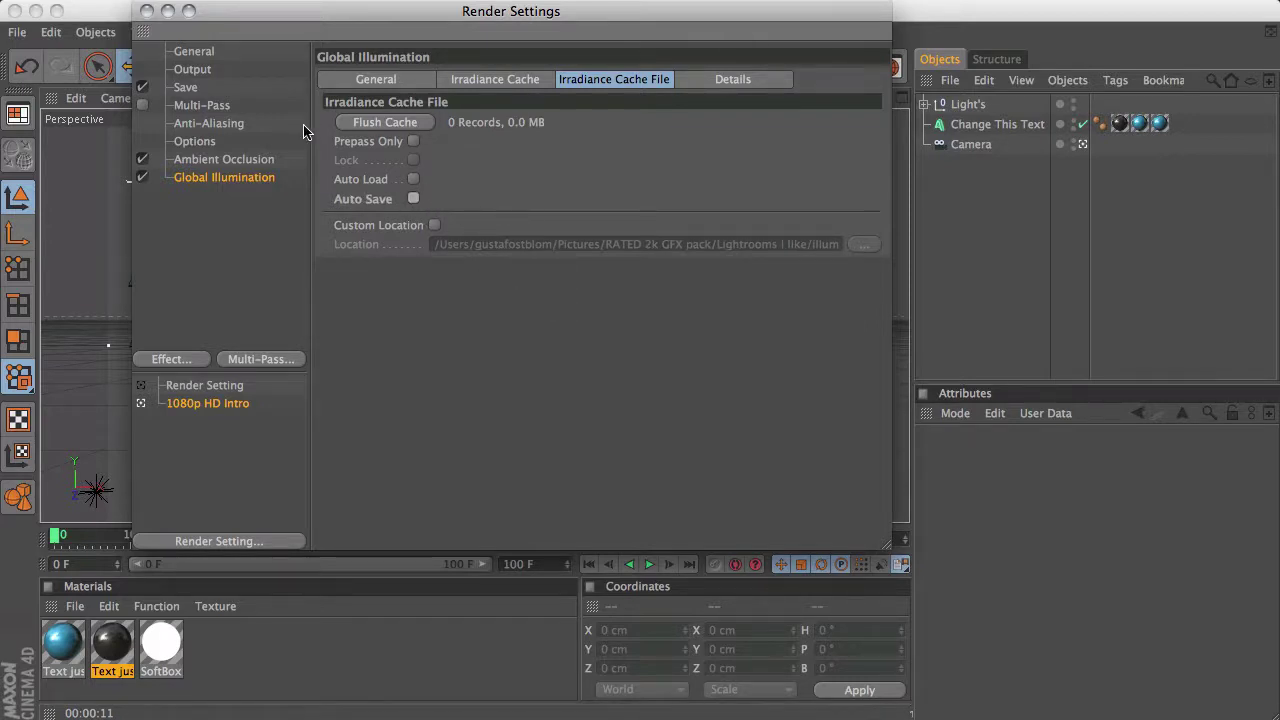
Save the render output as texttutorial in the 3D text folder and render it to the Picture Viewer
click(186, 88)
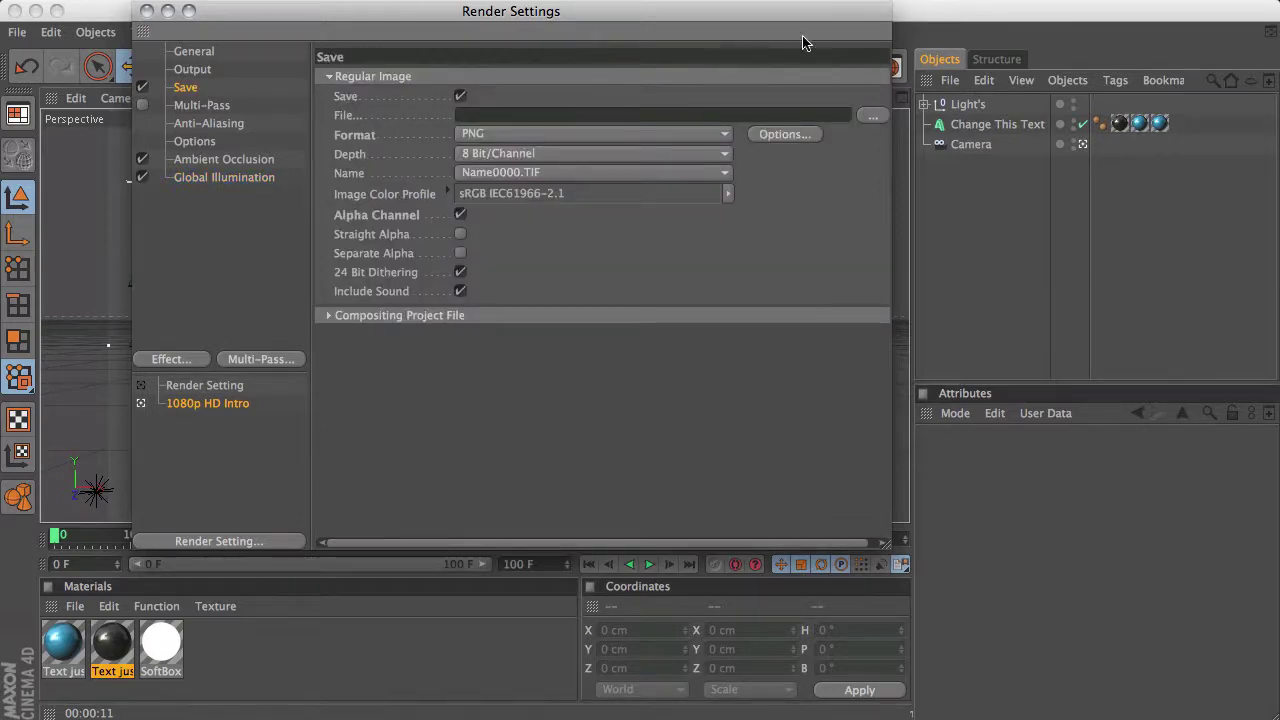
click(871, 116)
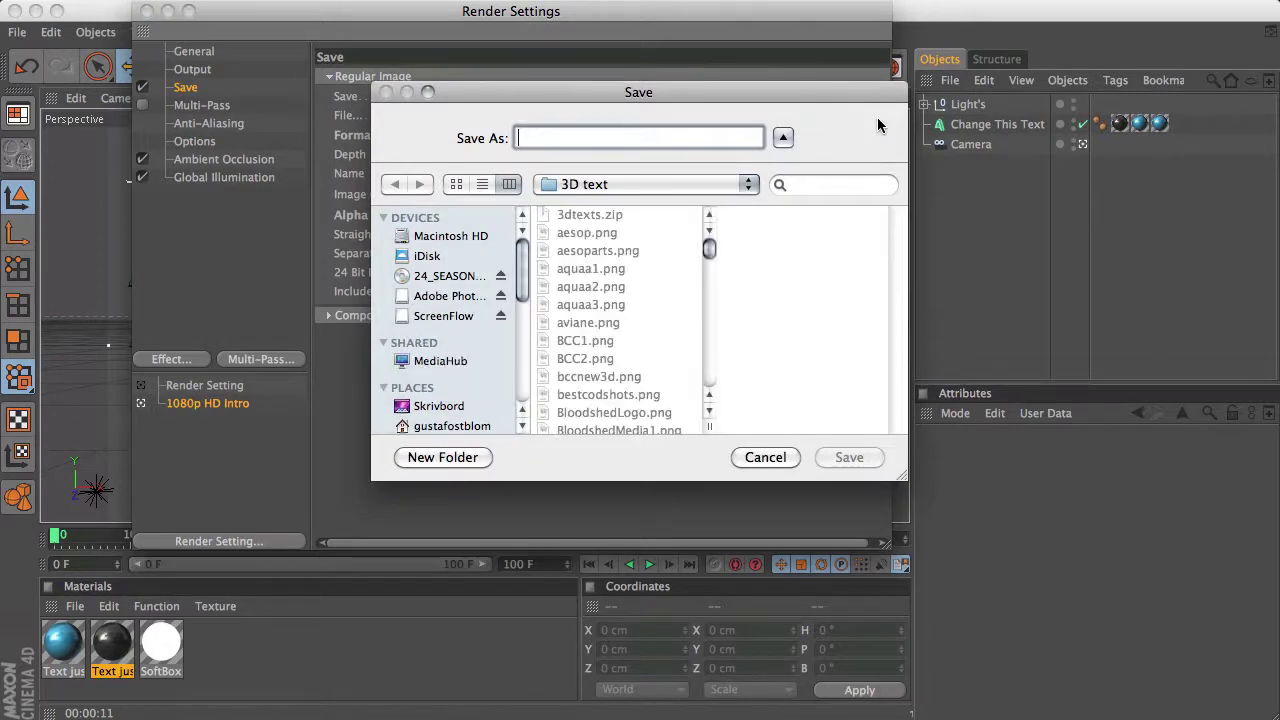
text(texttutorial)
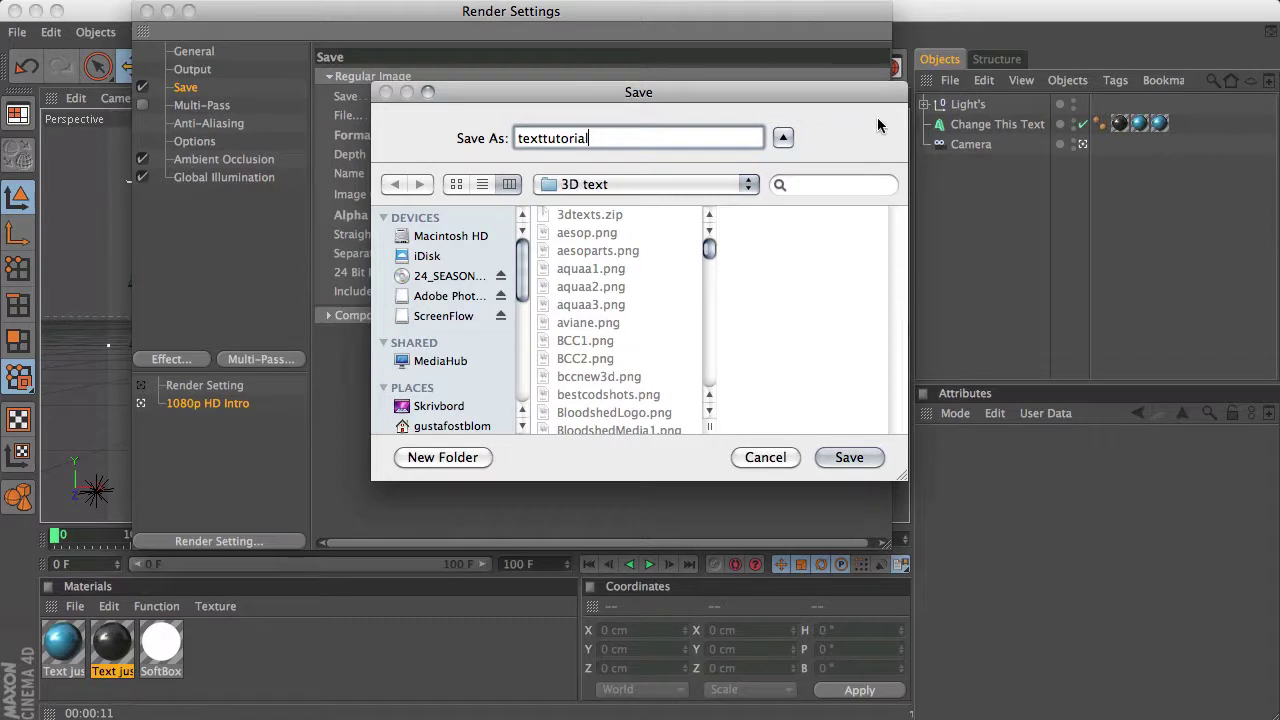
key(Return)
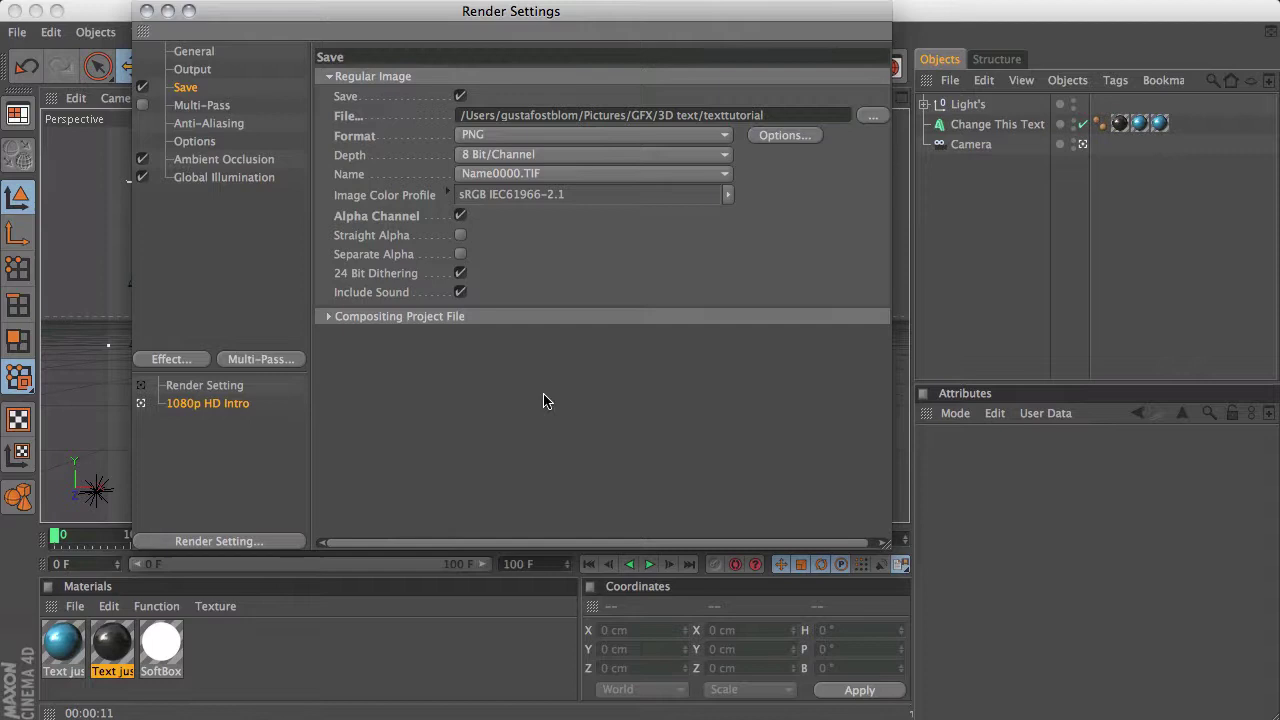
key(shift+r)
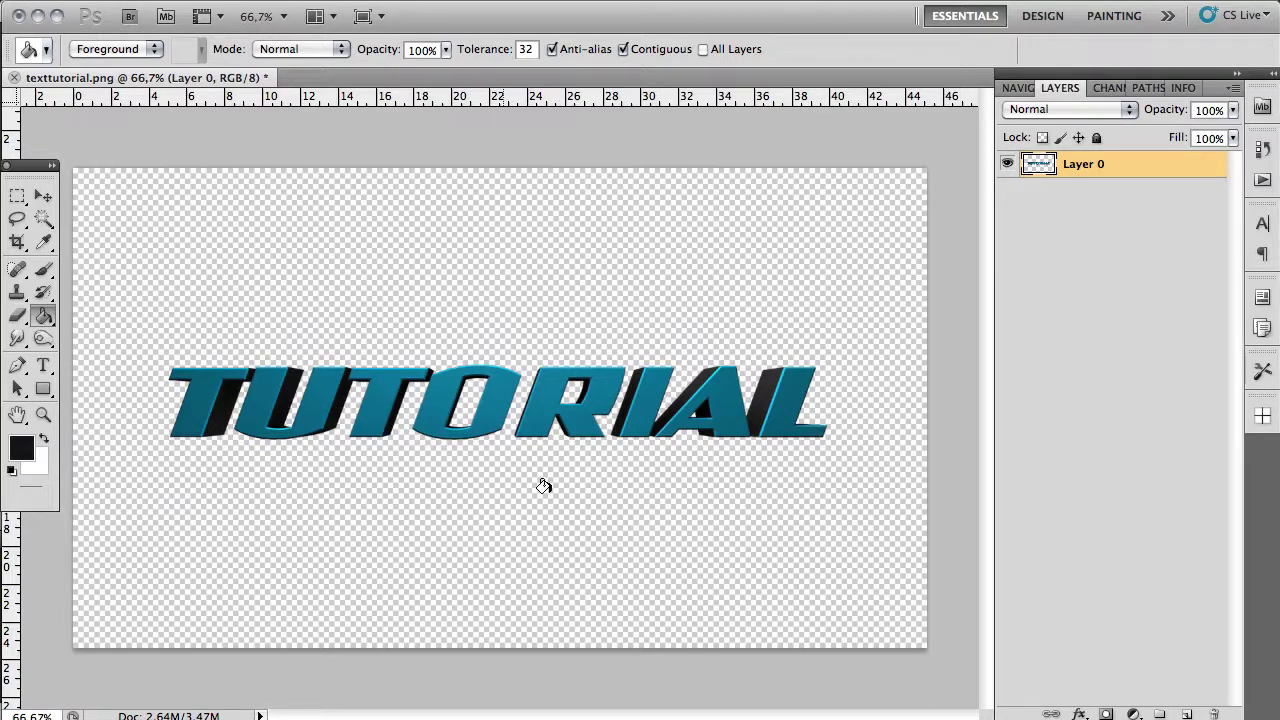
Add a new layer beneath the text render and fill it with near-black #161616
click(1187, 715)
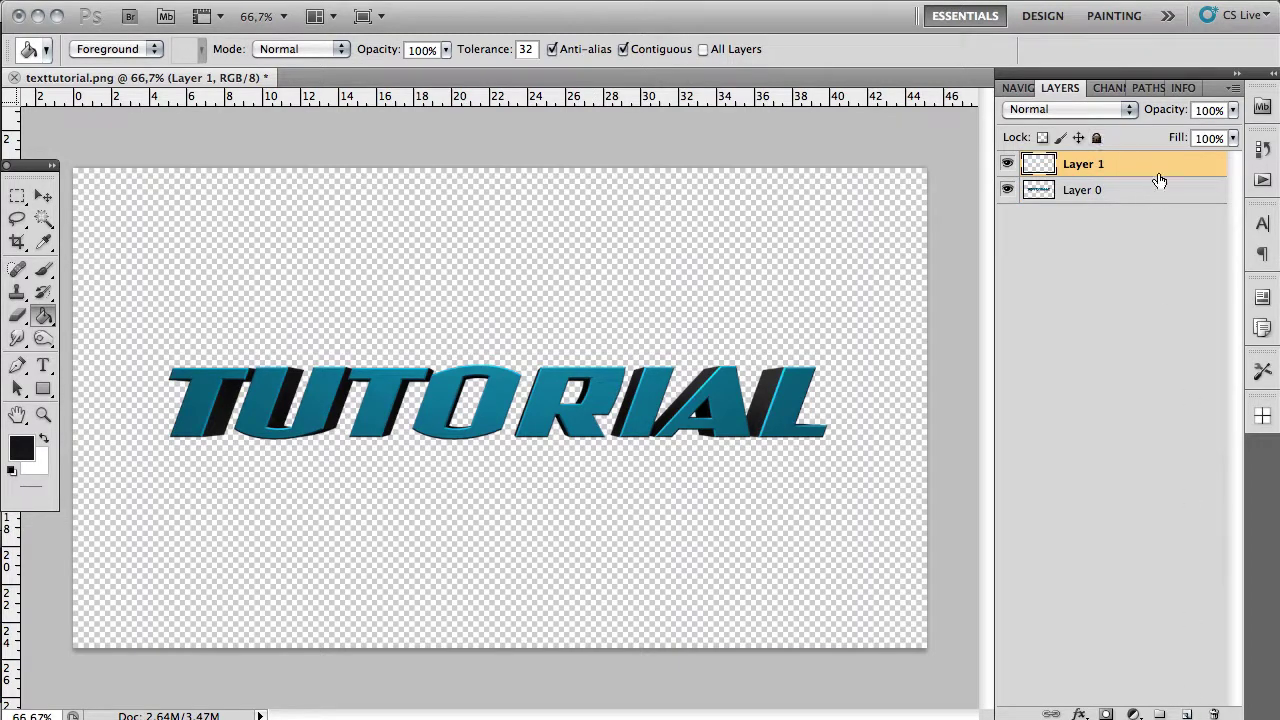
drag(1146, 166, 1154, 297)
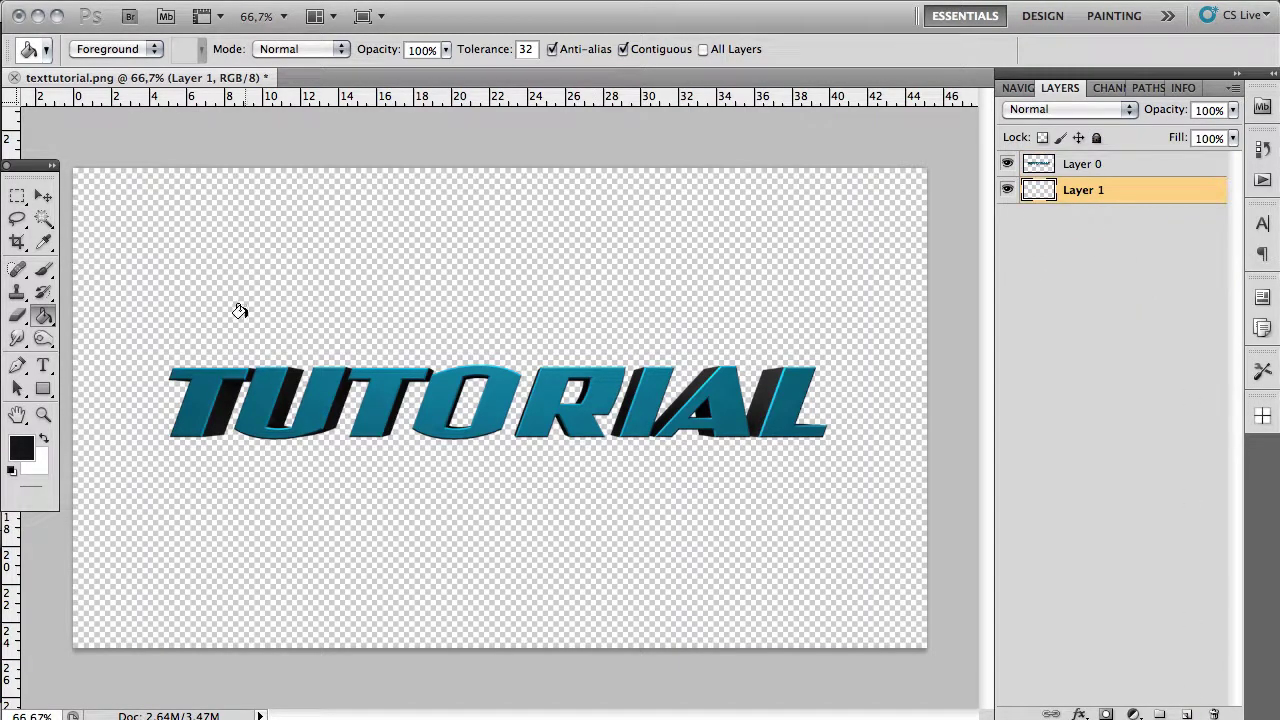
click(20, 449)
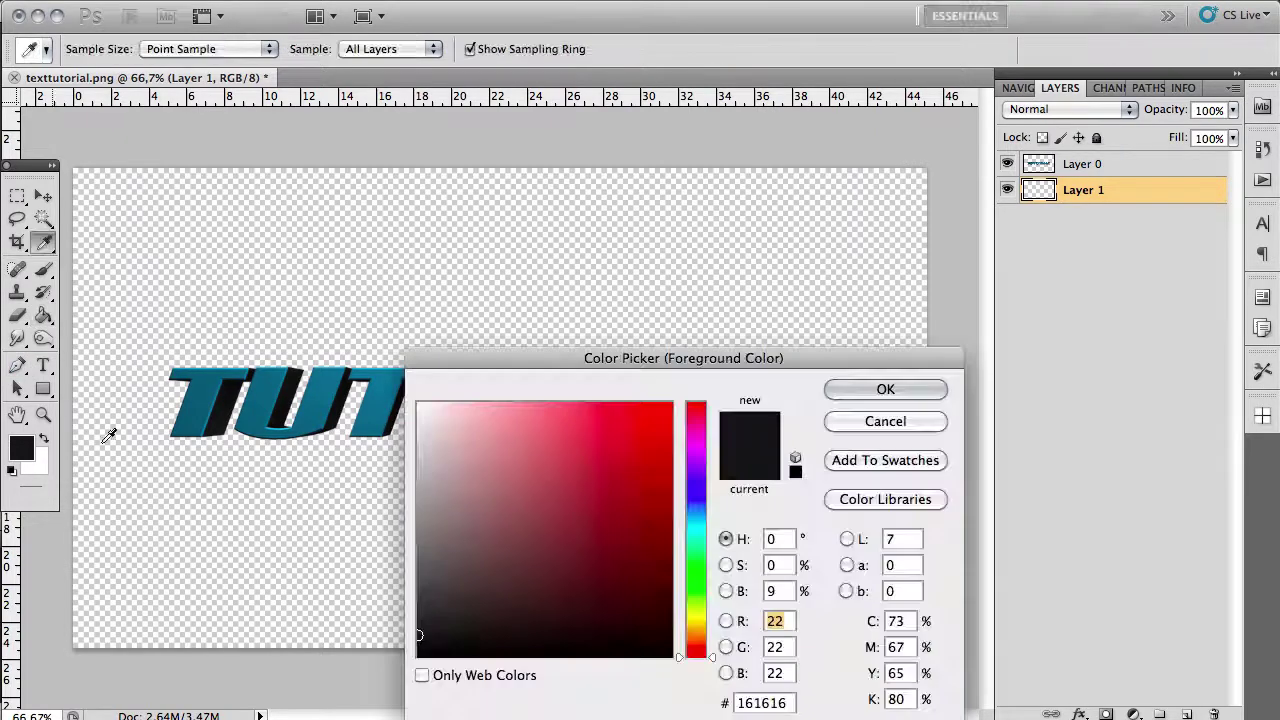
key(Return)
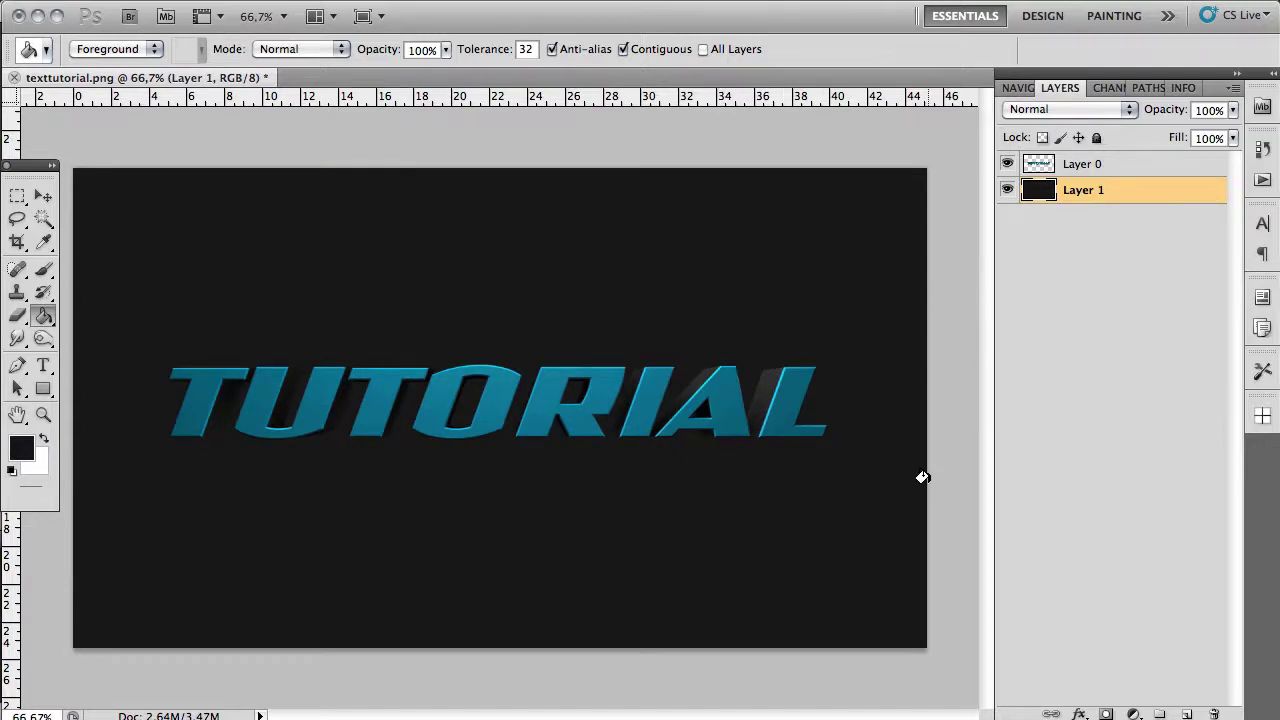
click(1082, 714)
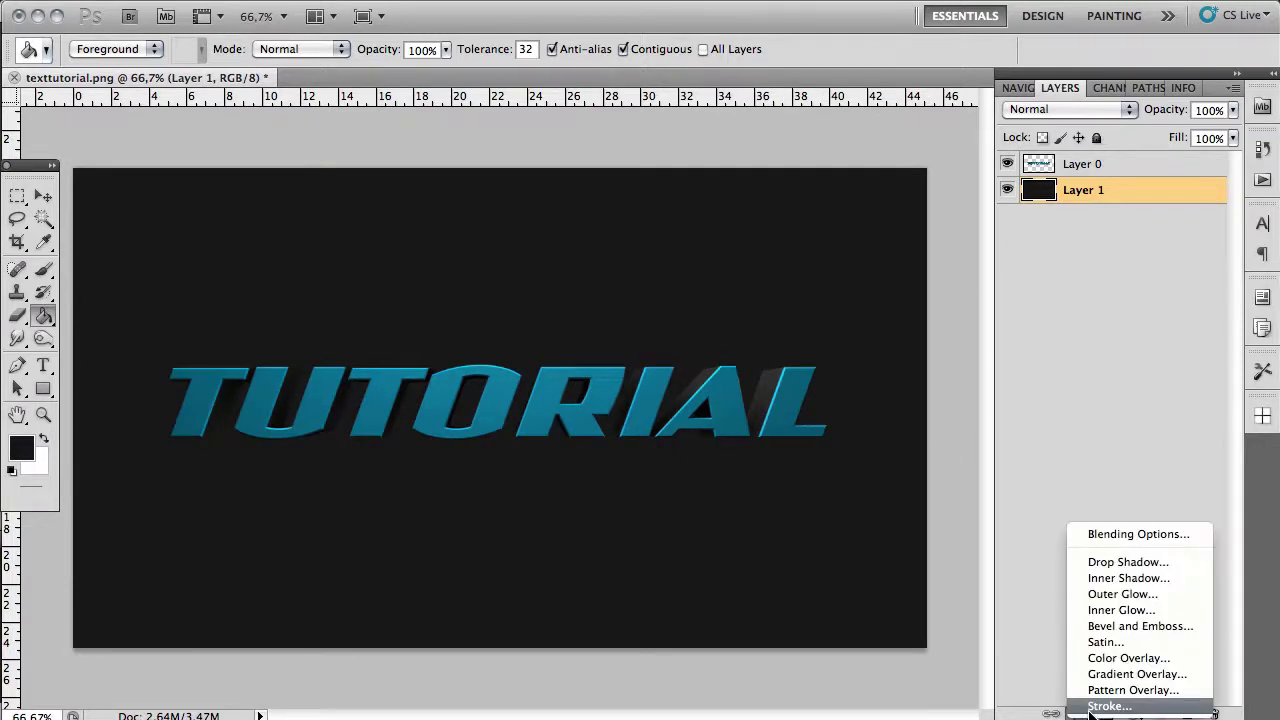
Give Layer 1's dark background a Gradient Overlay at 11% opacity for subtle vertical shading
click(1127, 676)
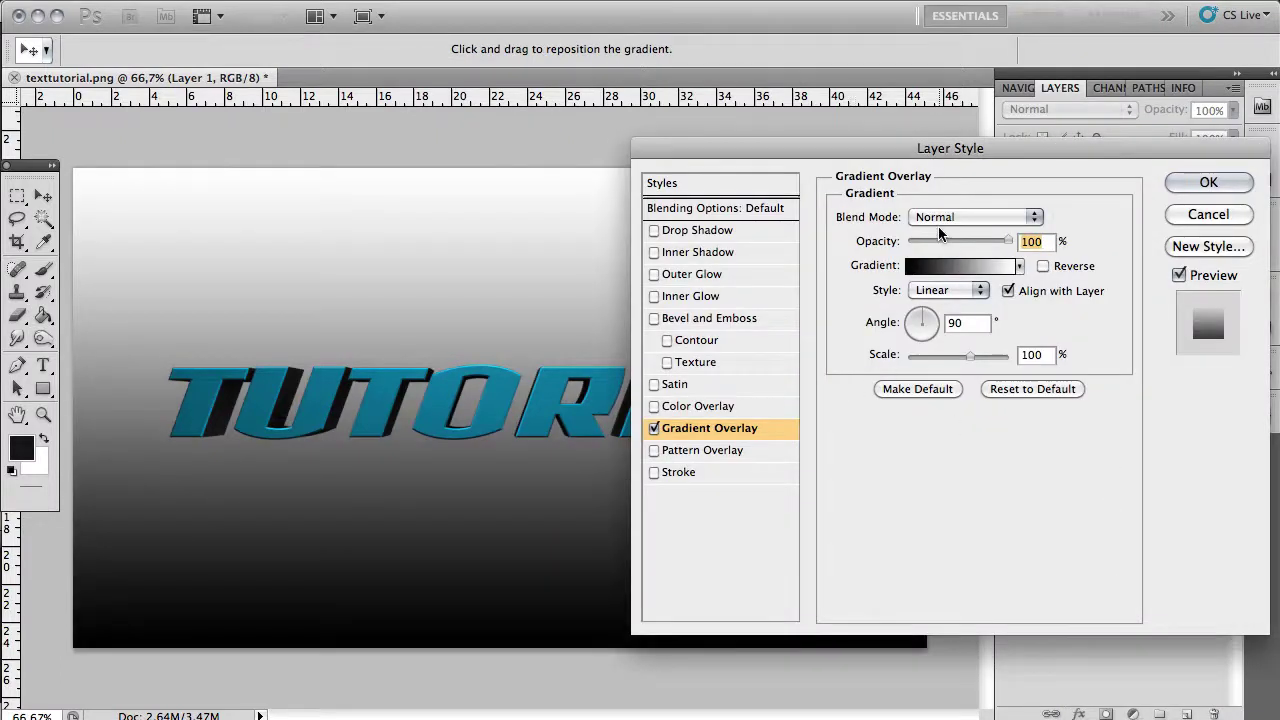
drag(938, 238, 920, 240)
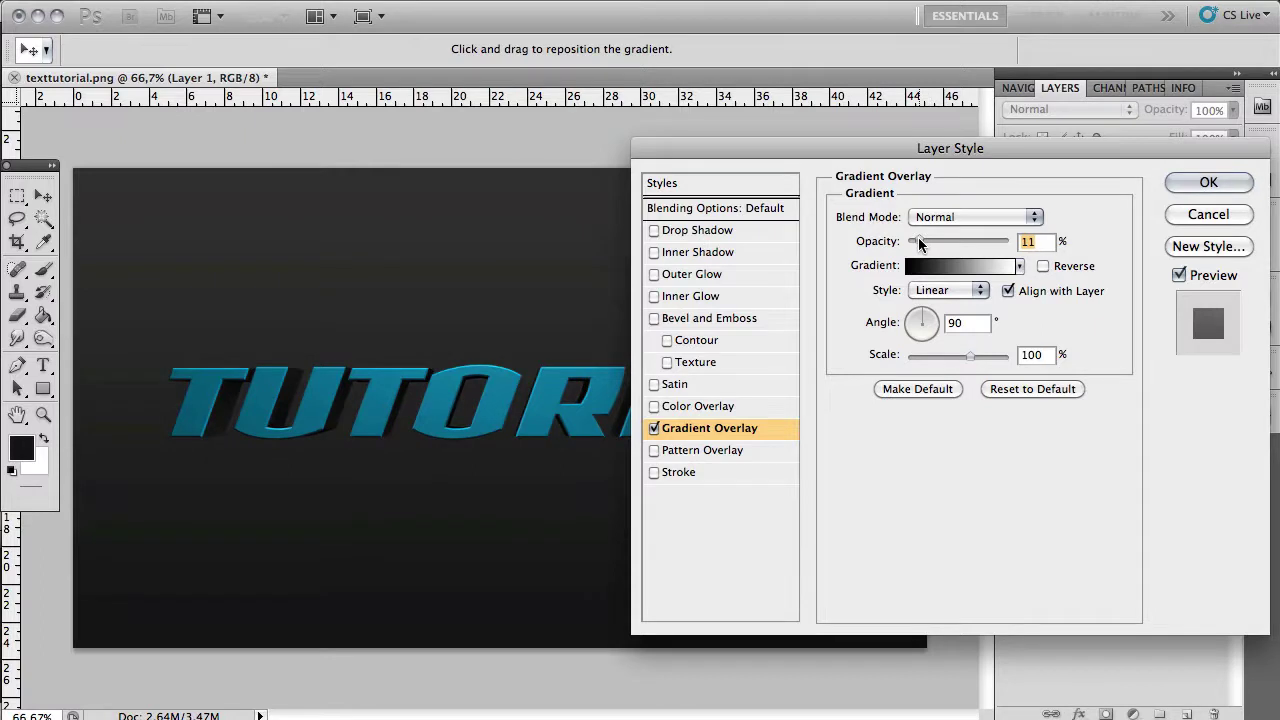
key(Return)
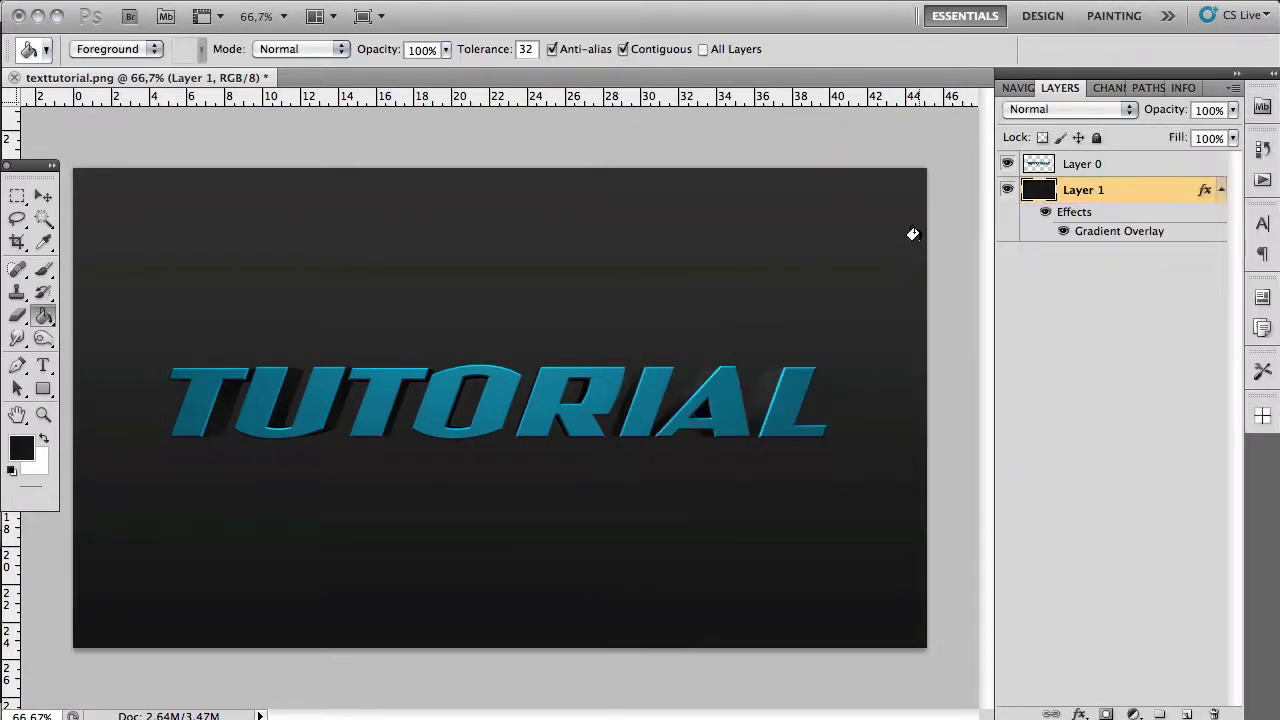
Add a Multiply Drop Shadow to Layer 0's TUTORIAL text: distance 0 px, size 38 px, opacity 85%
double_click(1176, 165)
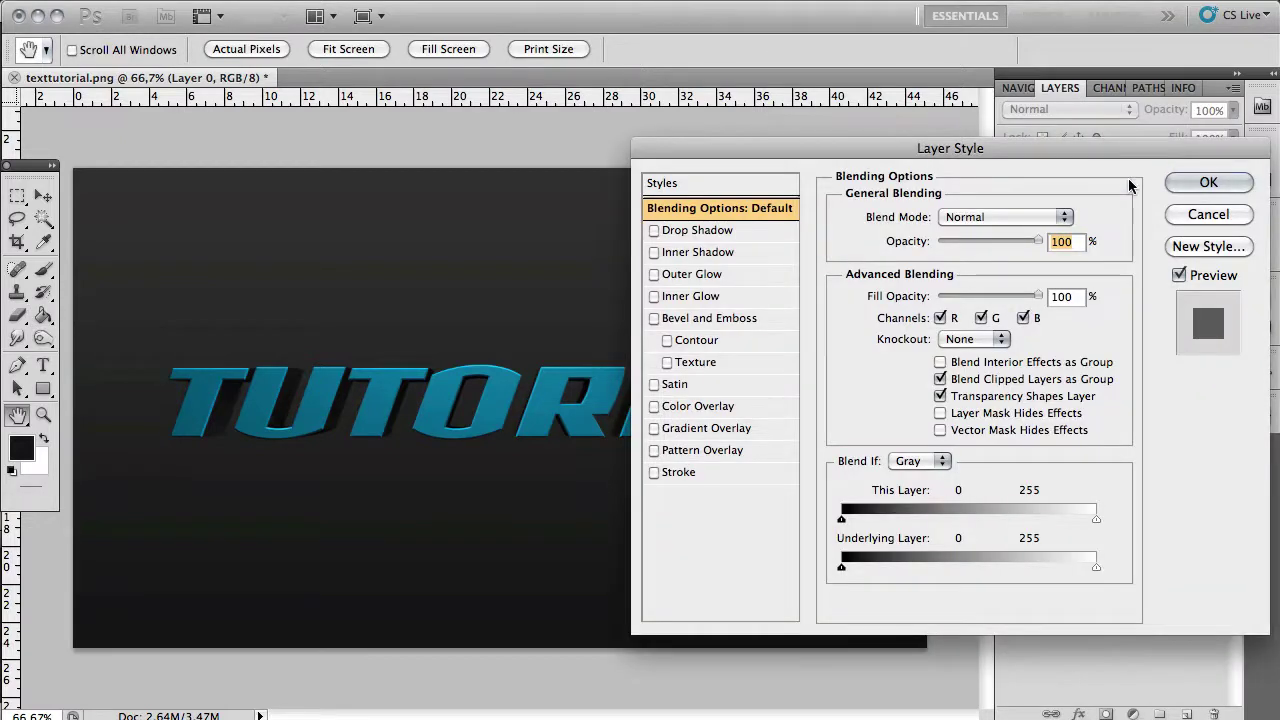
click(702, 232)
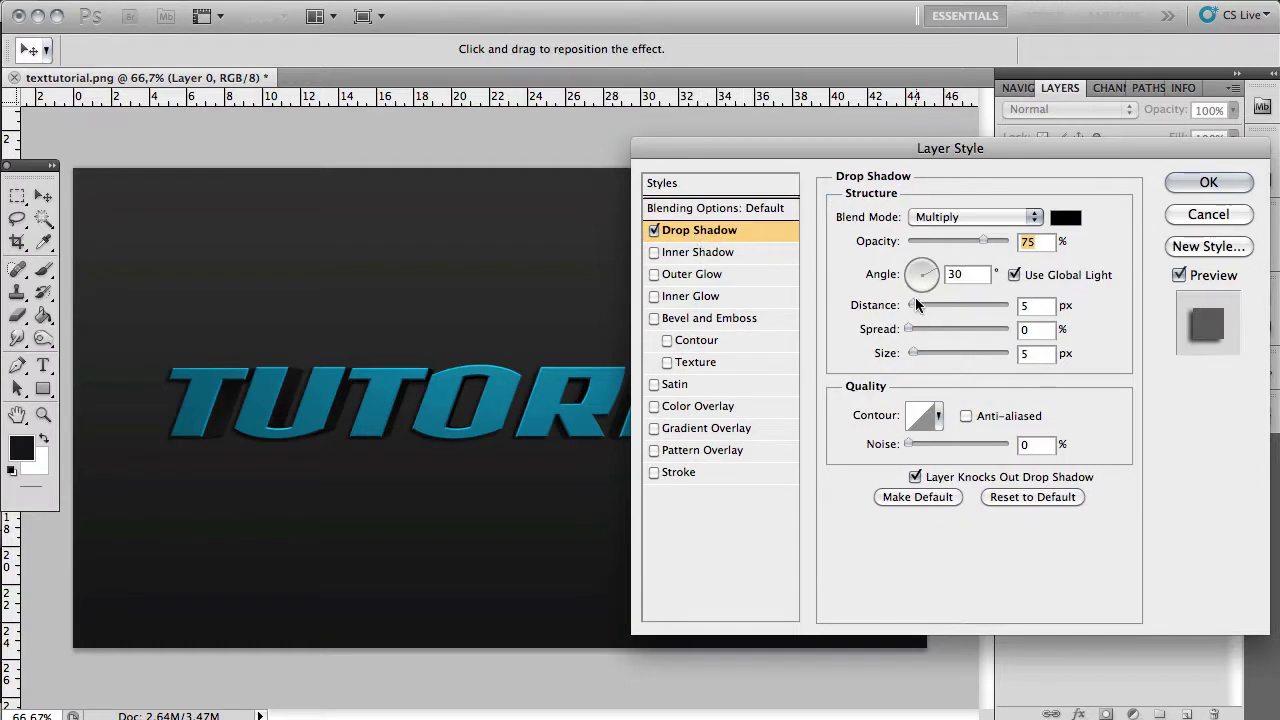
drag(921, 304, 788, 297)
drag(913, 354, 928, 352)
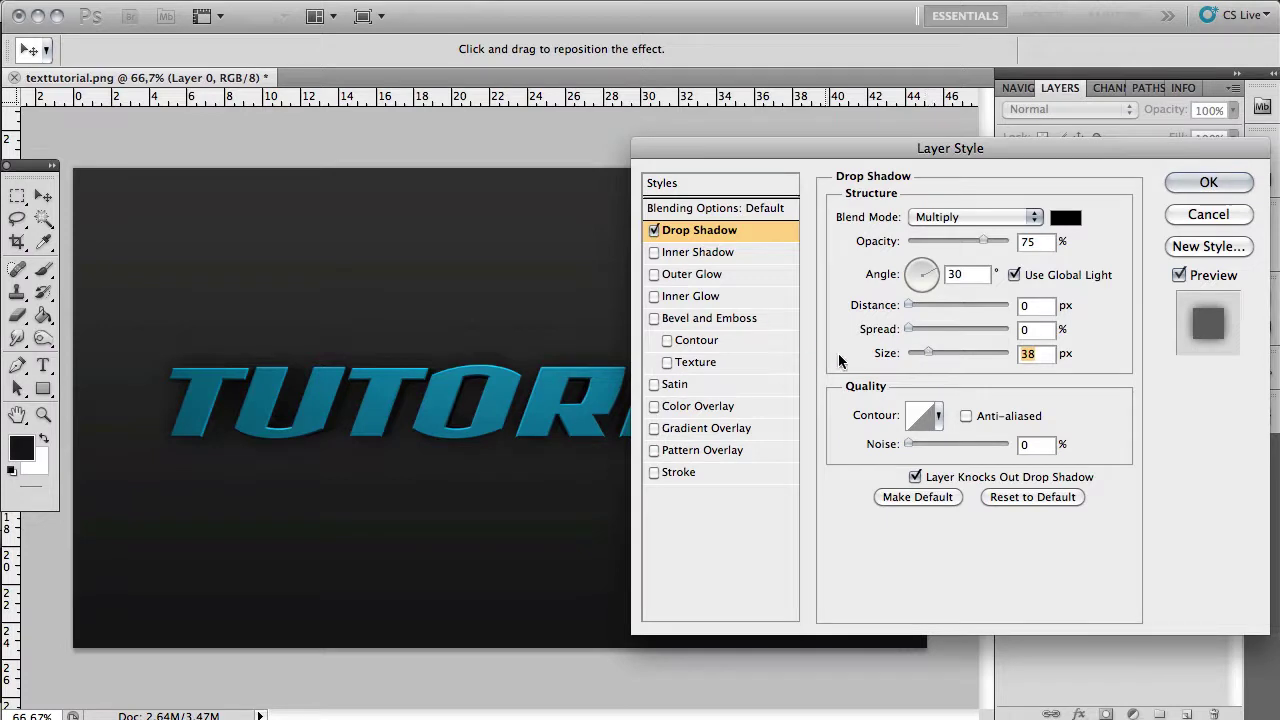
drag(984, 241, 996, 242)
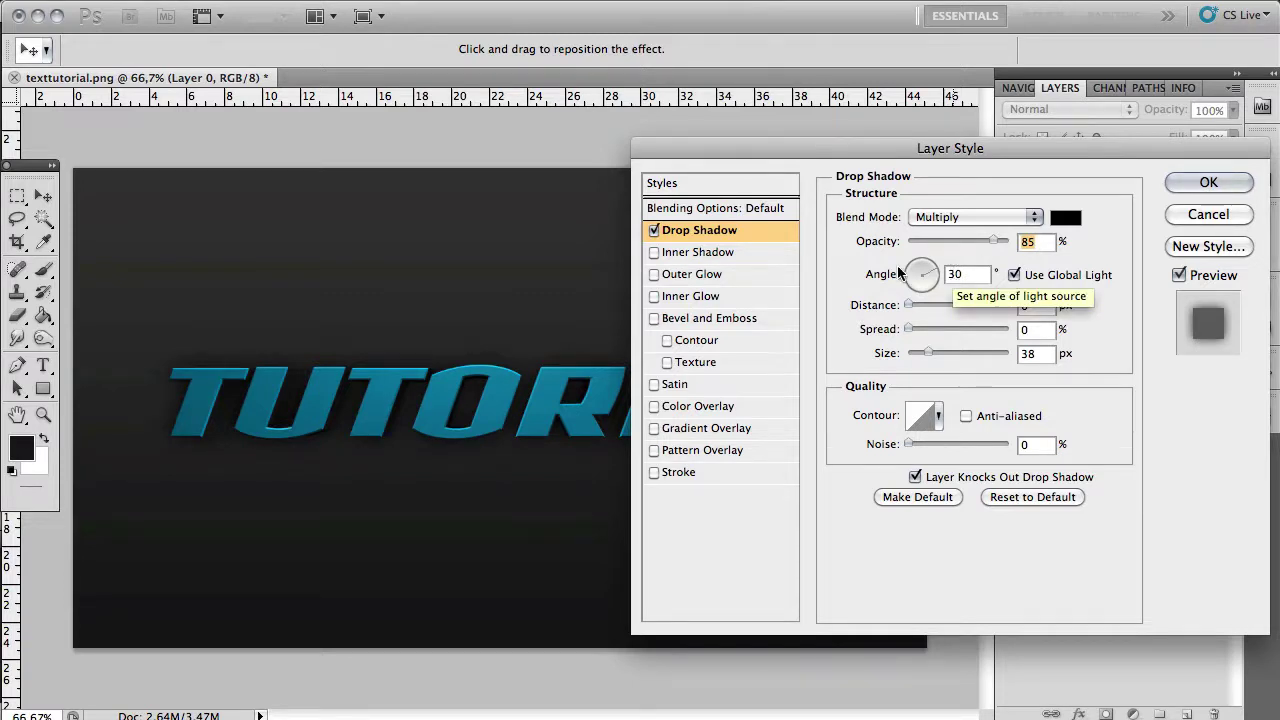
Add an Inner Shadow to the TUTORIAL text with 0 px distance and size tuned to about 18 px
click(718, 252)
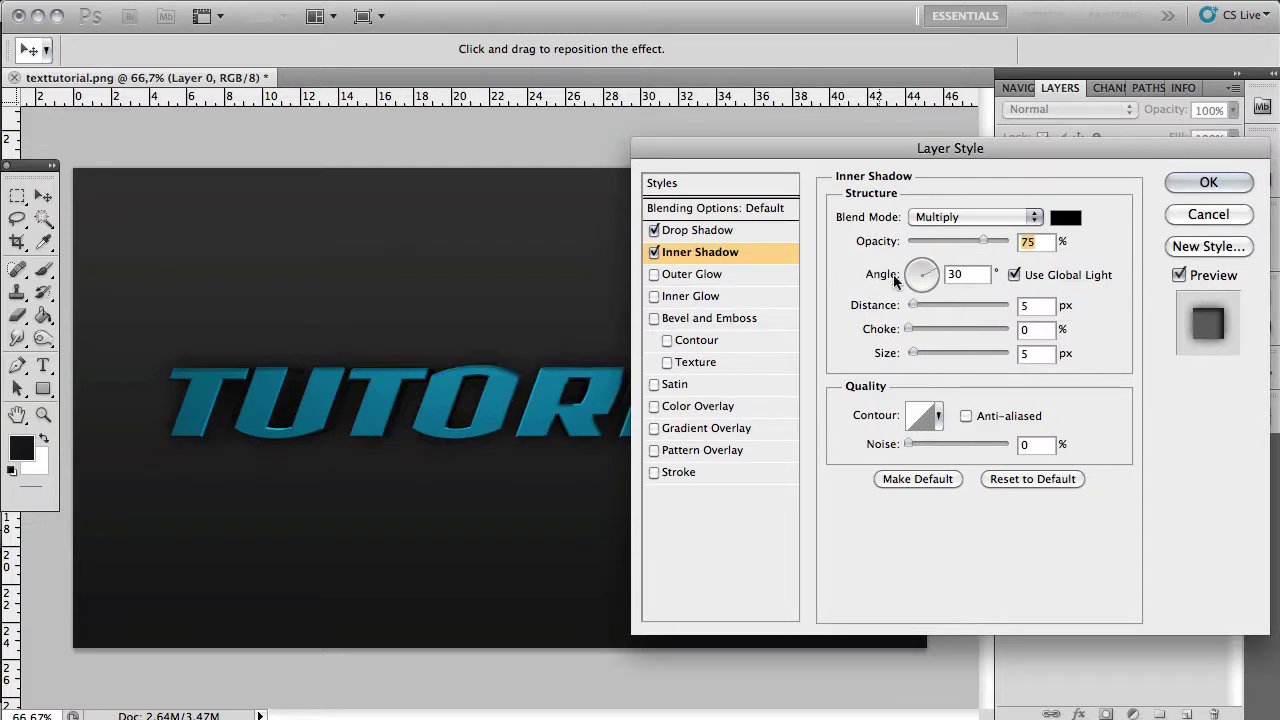
drag(924, 303, 833, 309)
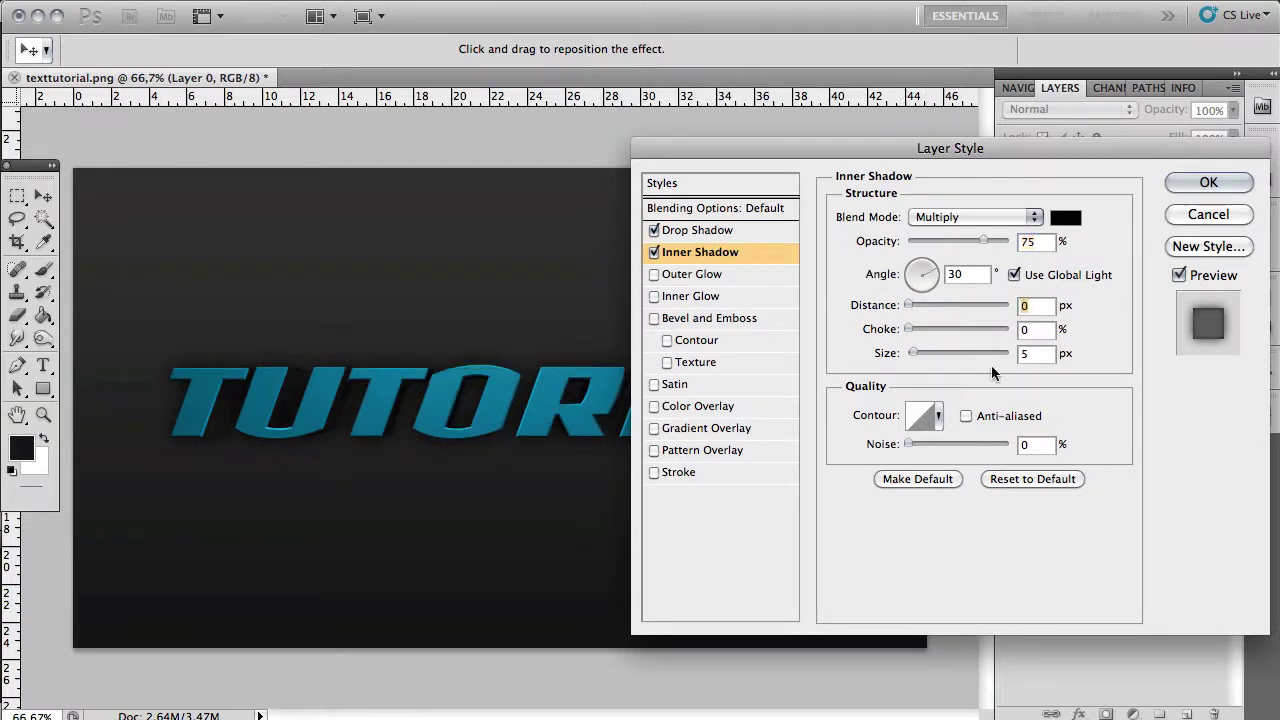
click(921, 352)
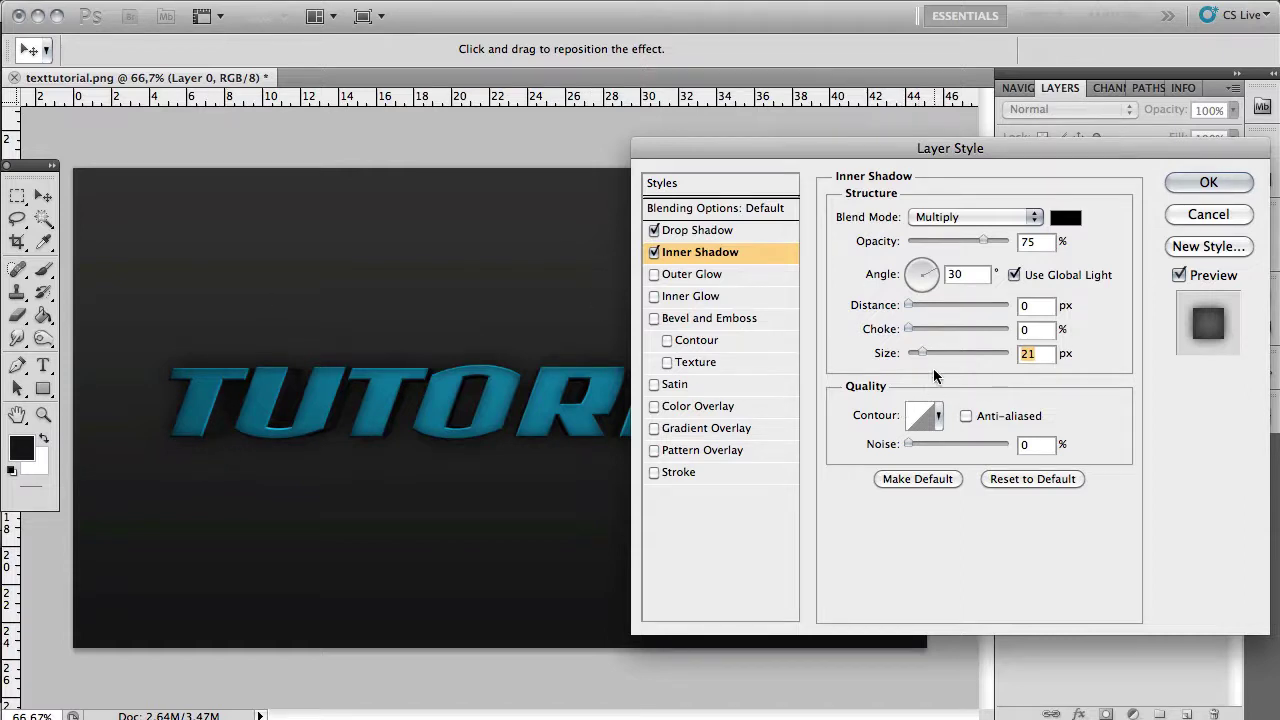
mouse_move(925, 350)
mouse_down()
mouse_move(890, 356)
mouse_move(950, 354)
mouse_up()
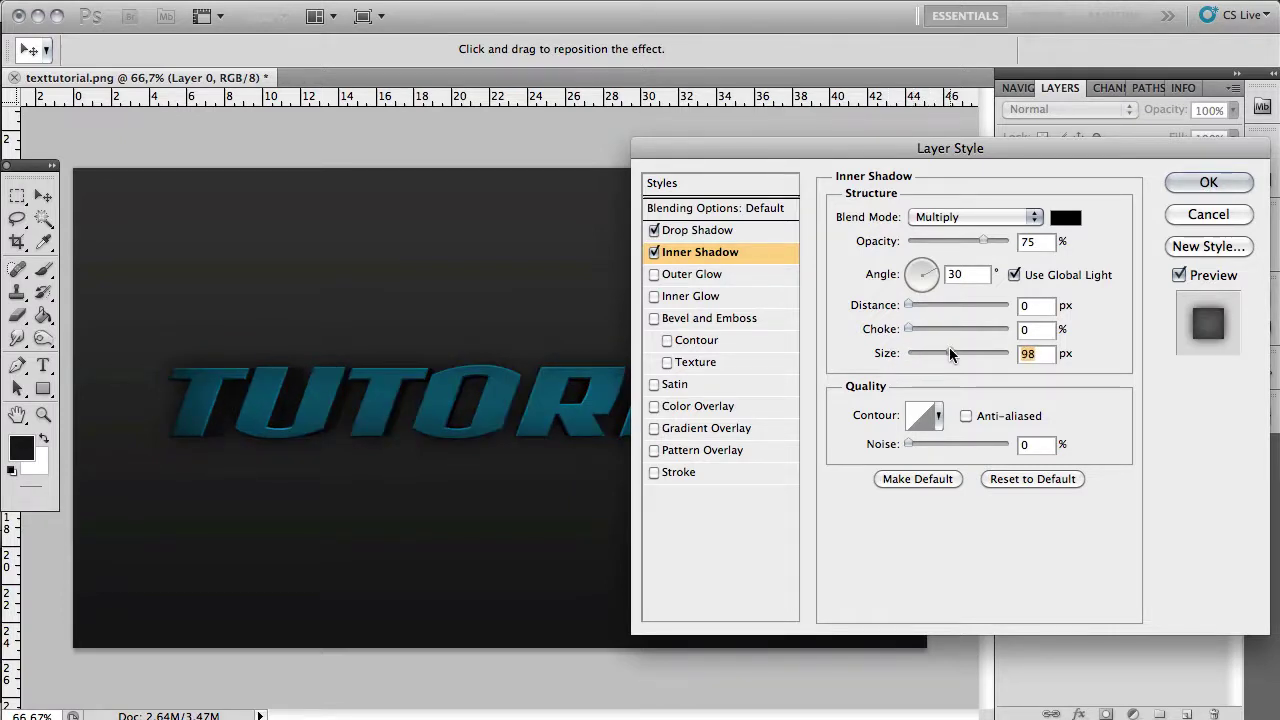
drag(950, 349, 922, 355)
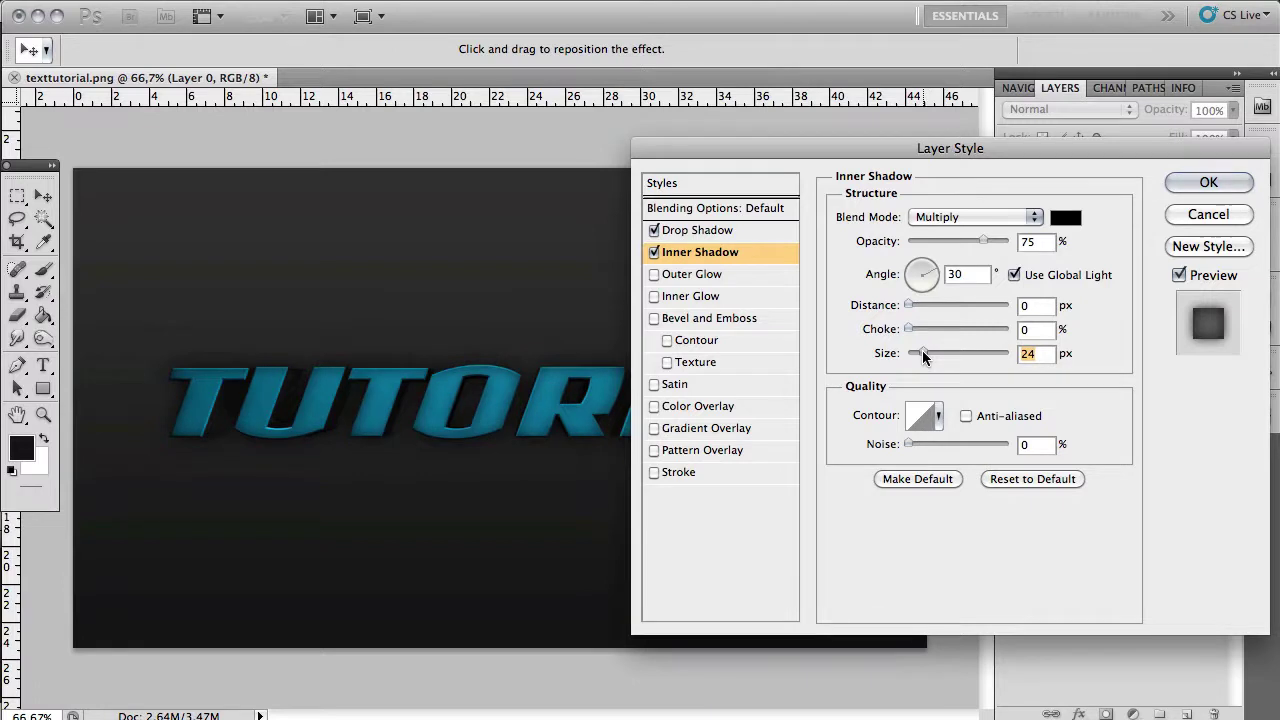
drag(922, 354, 922, 351)
Add a black-to-white Gradient Overlay in Overlay mode at 49% opacity and confirm the text's layer styles
click(706, 428)
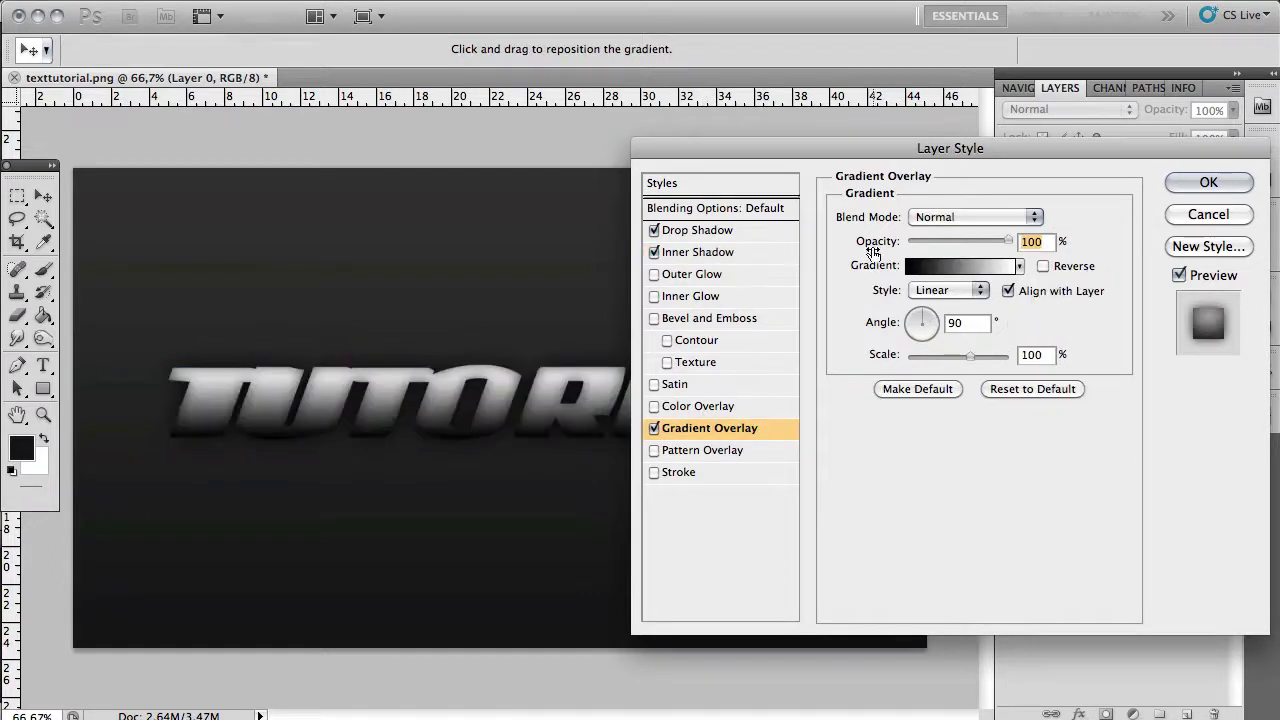
click(960, 216)
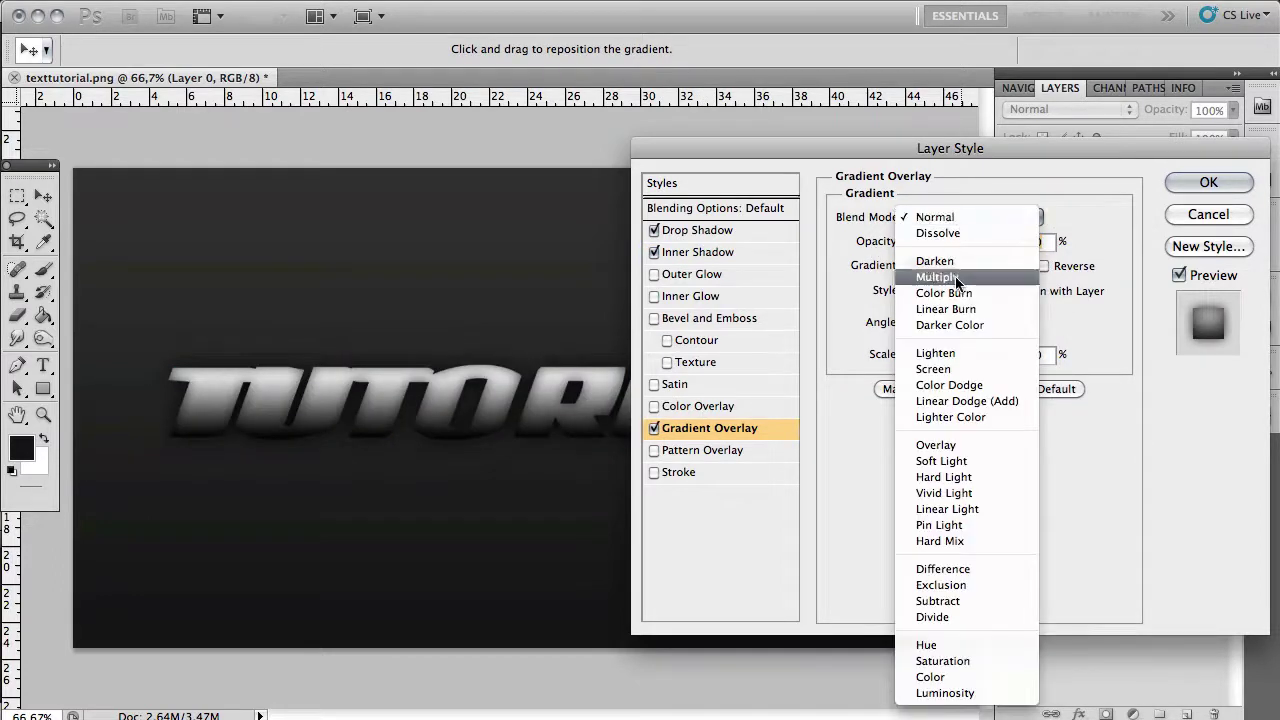
click(957, 446)
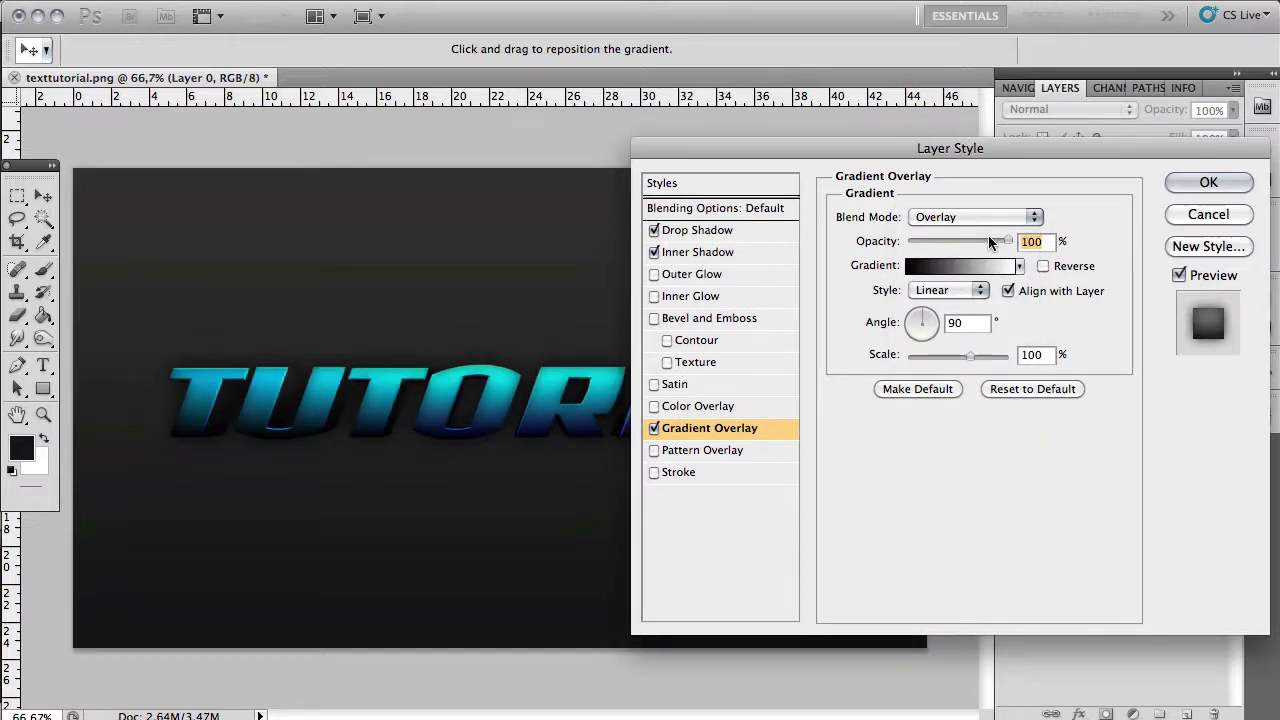
drag(1006, 240, 956, 236)
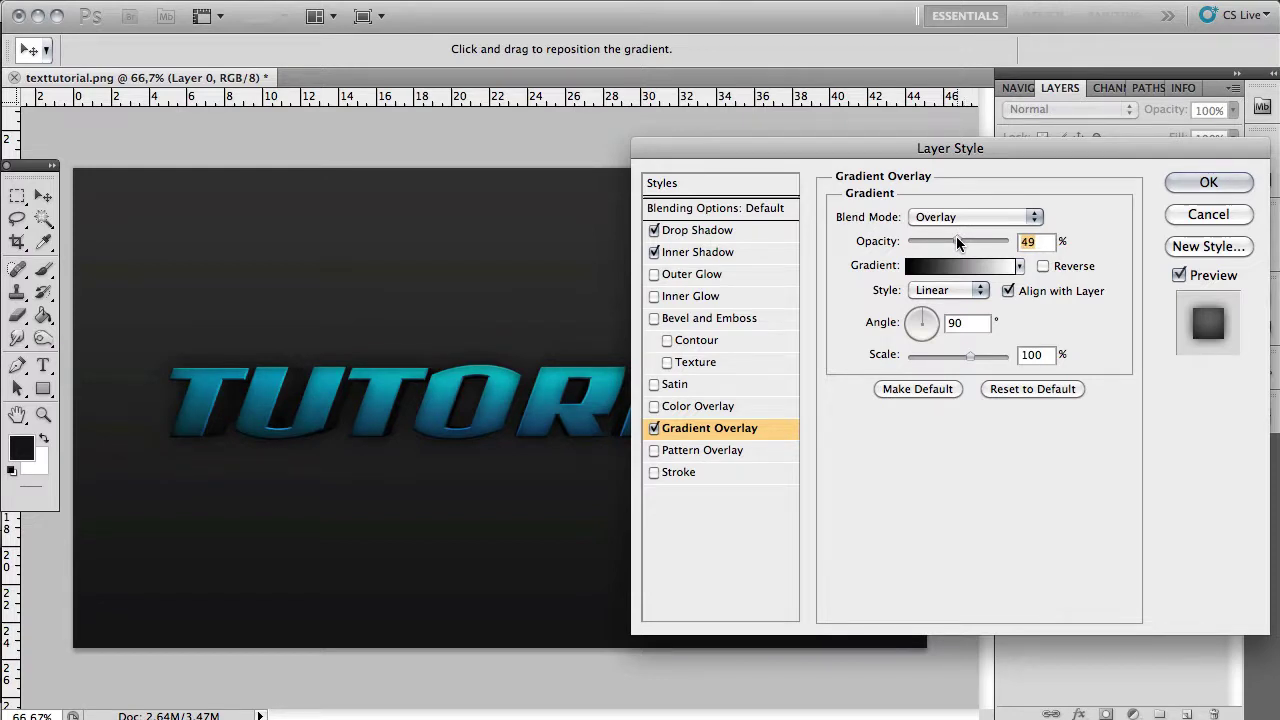
key(Return)
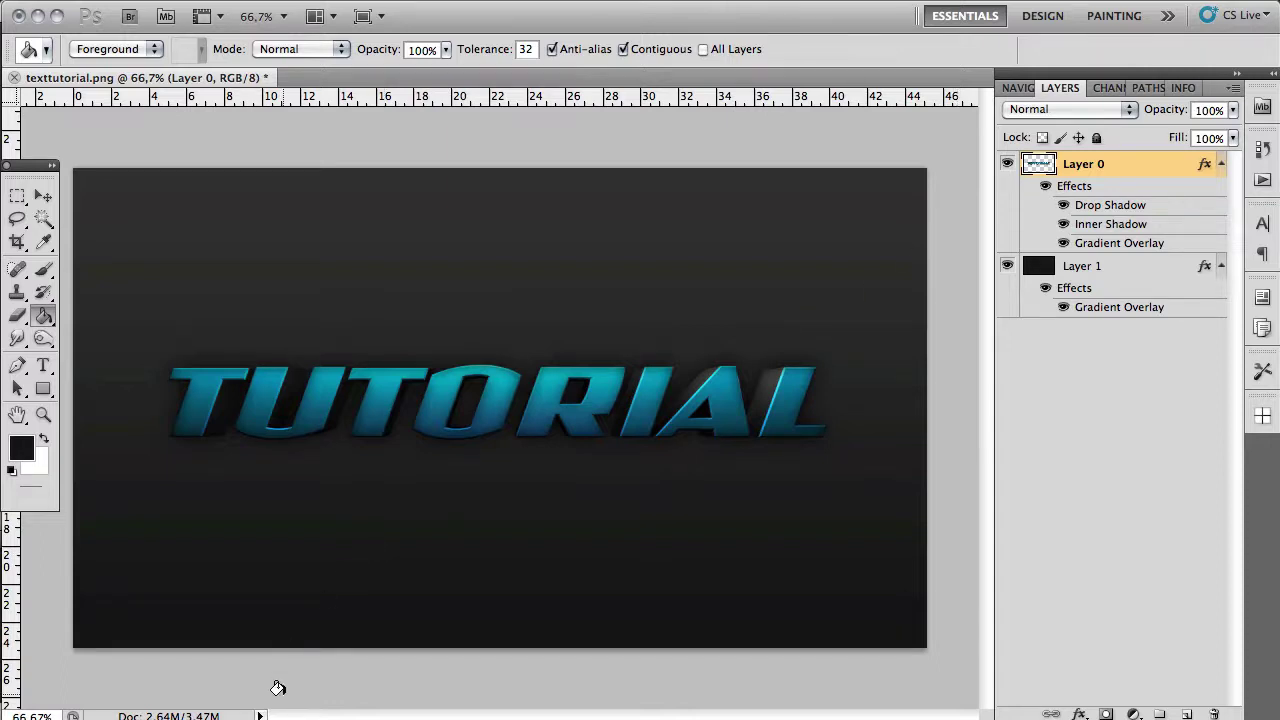
Drag the shiny_metallic texture image from the textures folder onto the Photoshop canvas
mouse_move(160, 715)
click(120, 712)
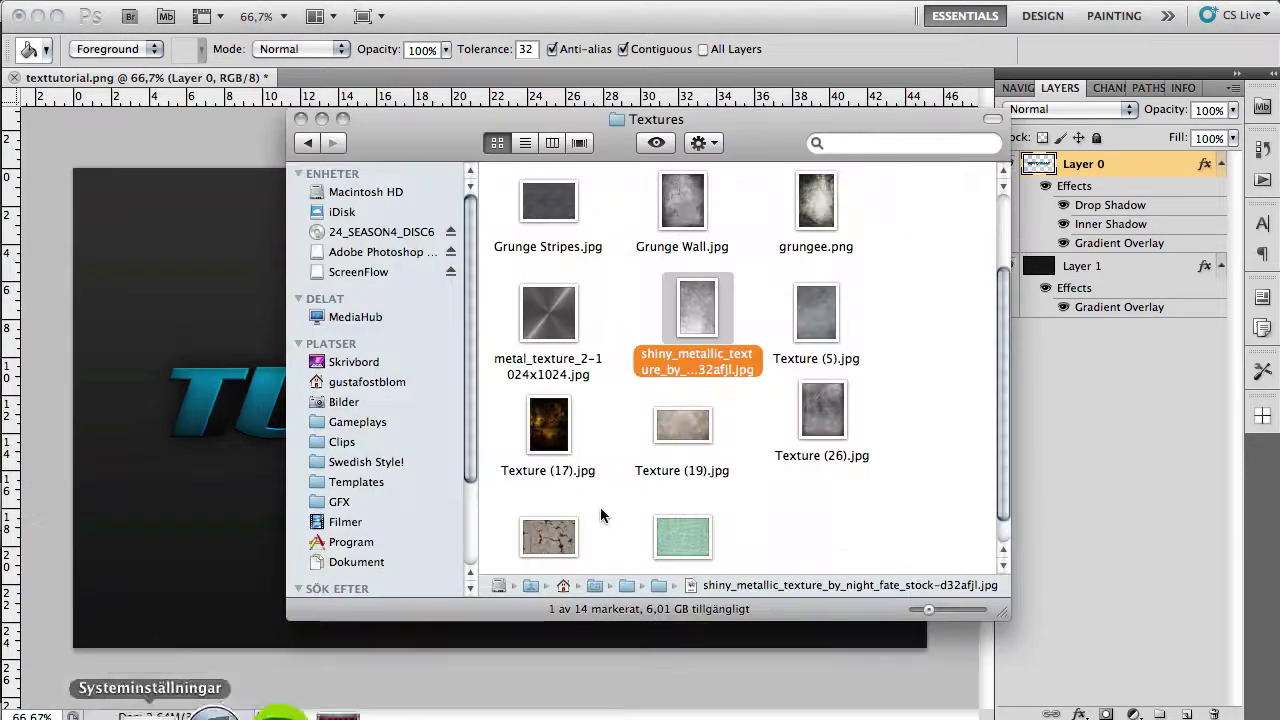
drag(712, 322, 178, 346)
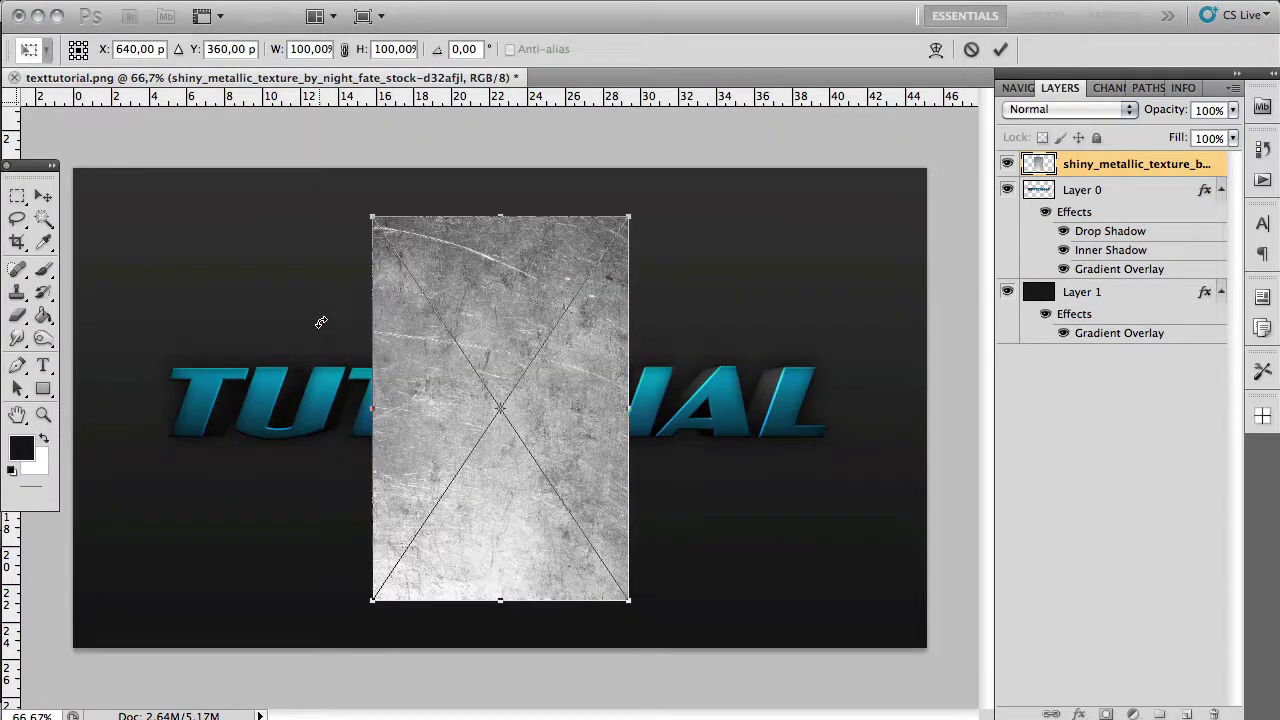
Rotate the texture 90° and scale it to about 182% to cover the canvas
drag(329, 306, 580, 244)
key(ctrl+z)
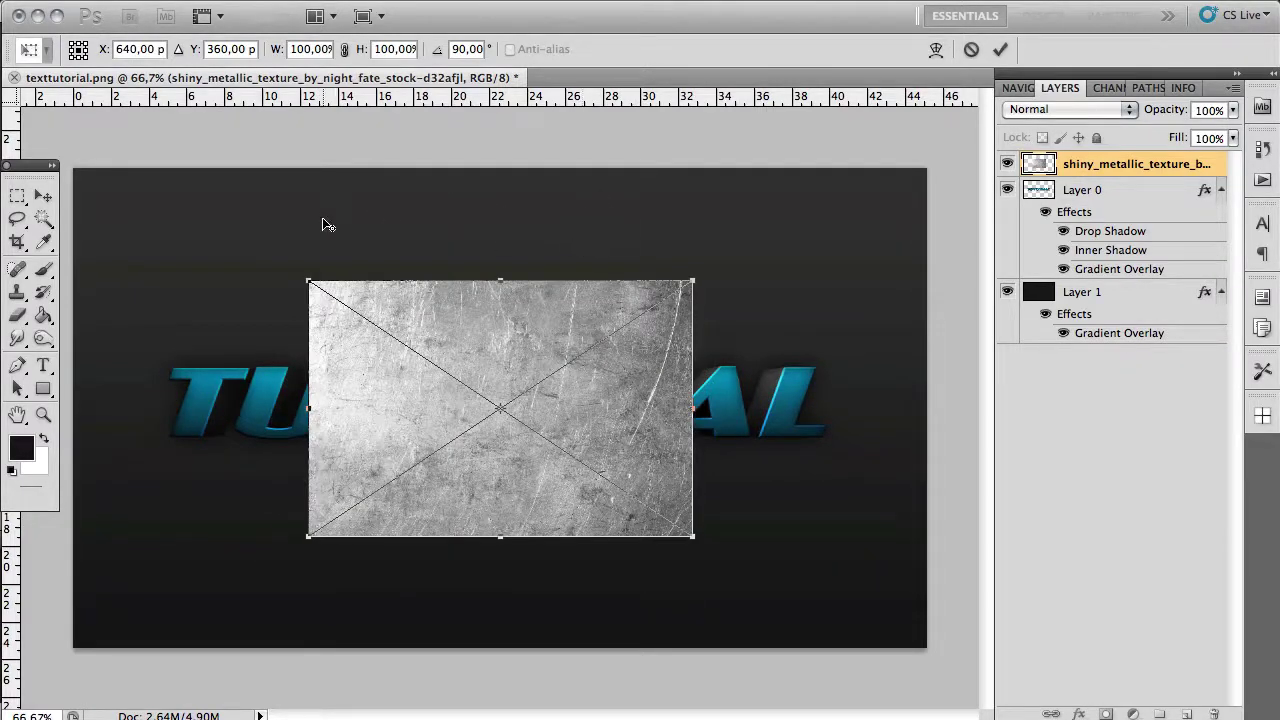
alt+shift+drag(306, 279, 113, 239)
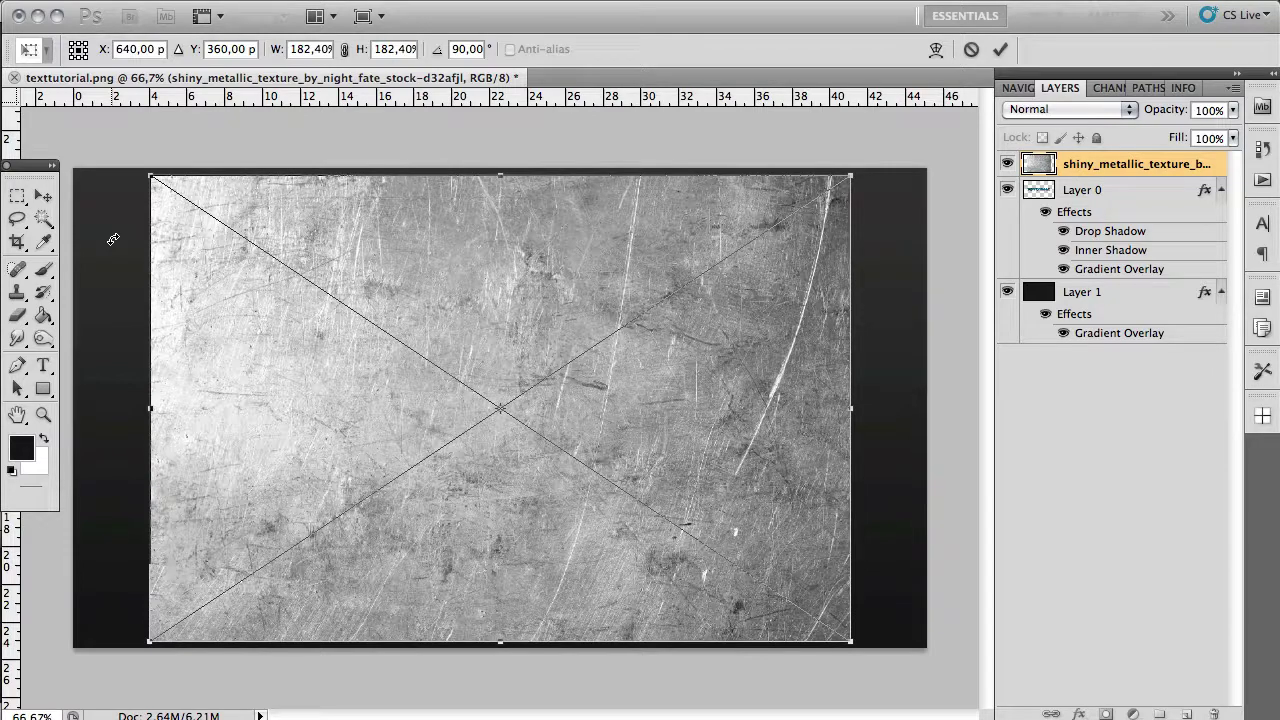
key(Return)
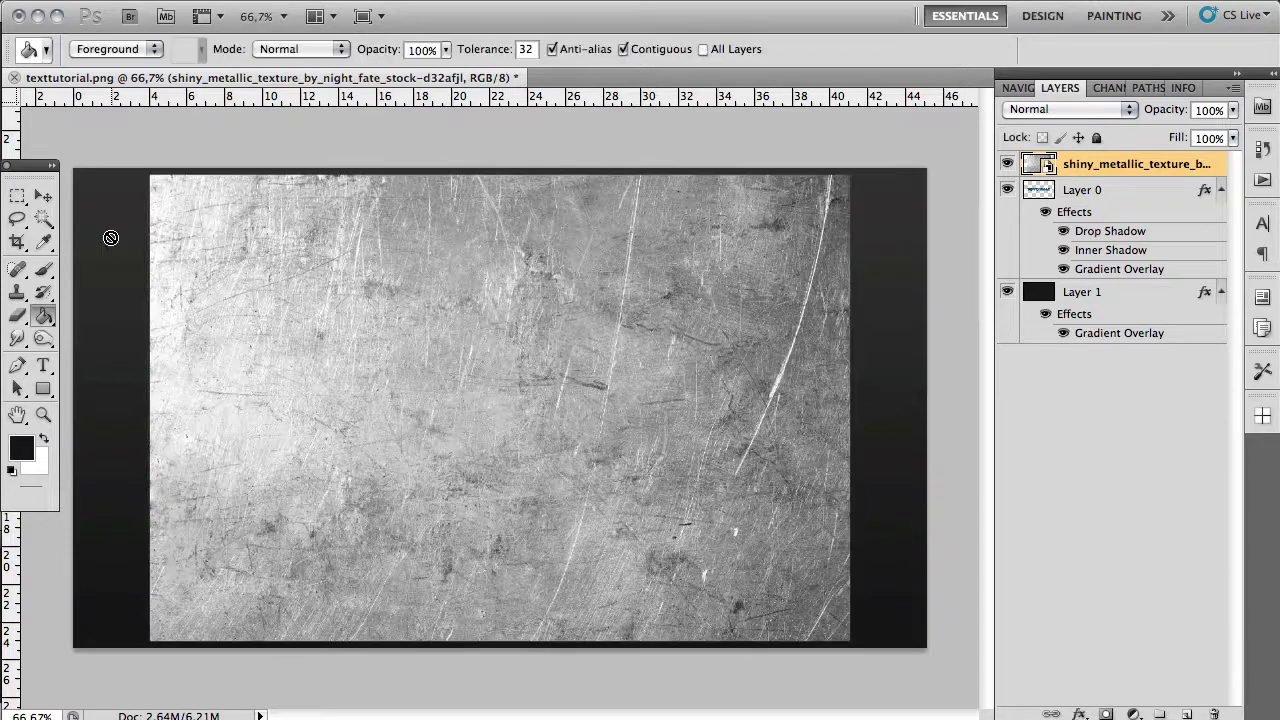
Clip the texture layer onto Layer 0, switch it to Overlay blending and set opacity to 71%
alt+click(1127, 177)
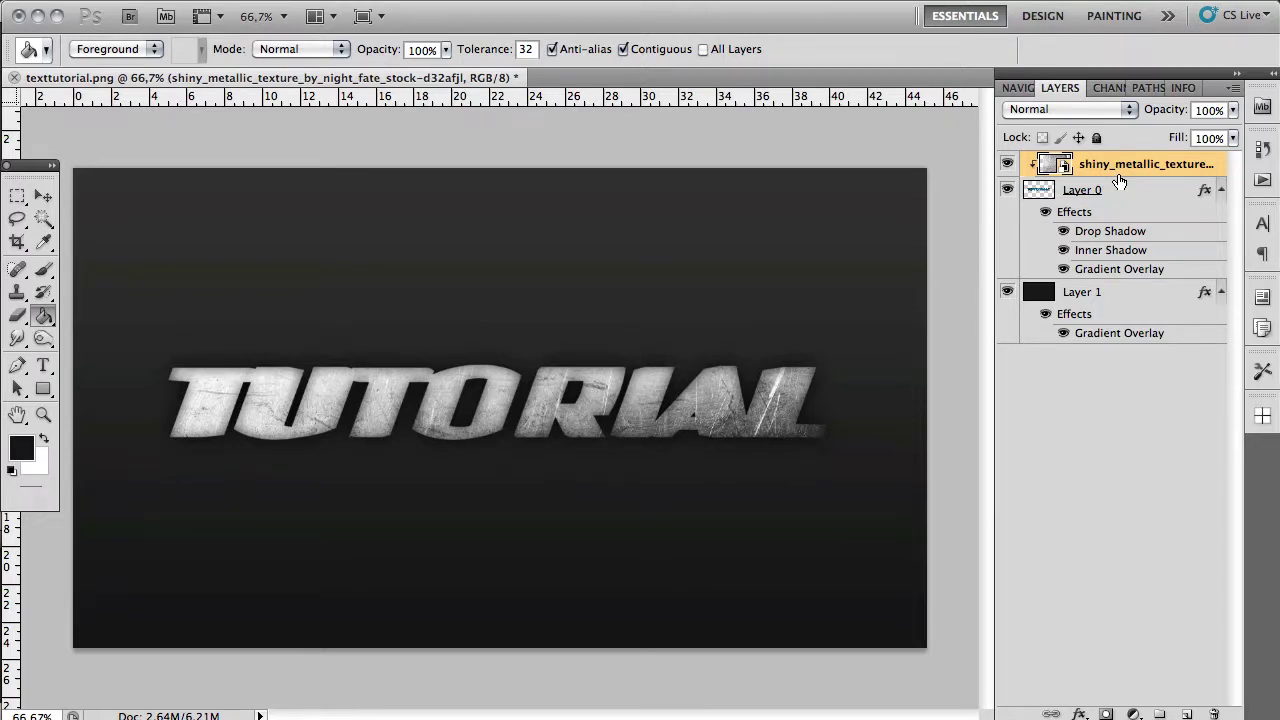
click(1101, 112)
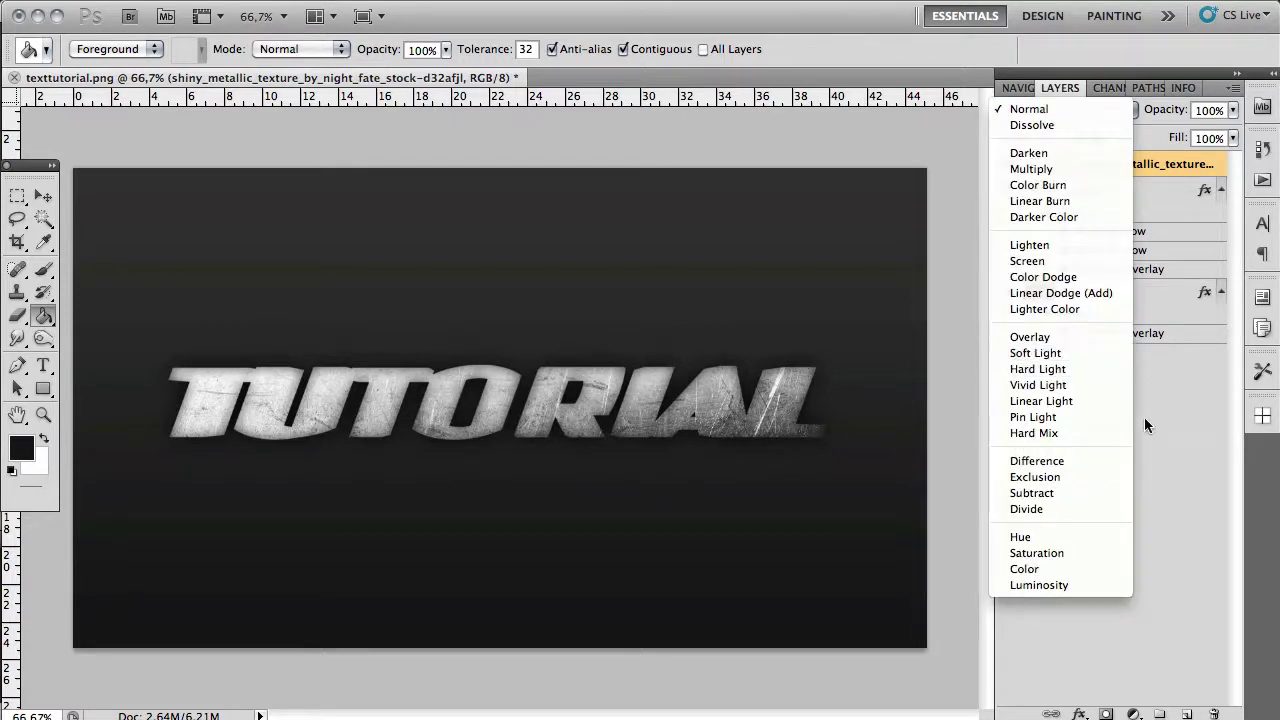
click(1072, 341)
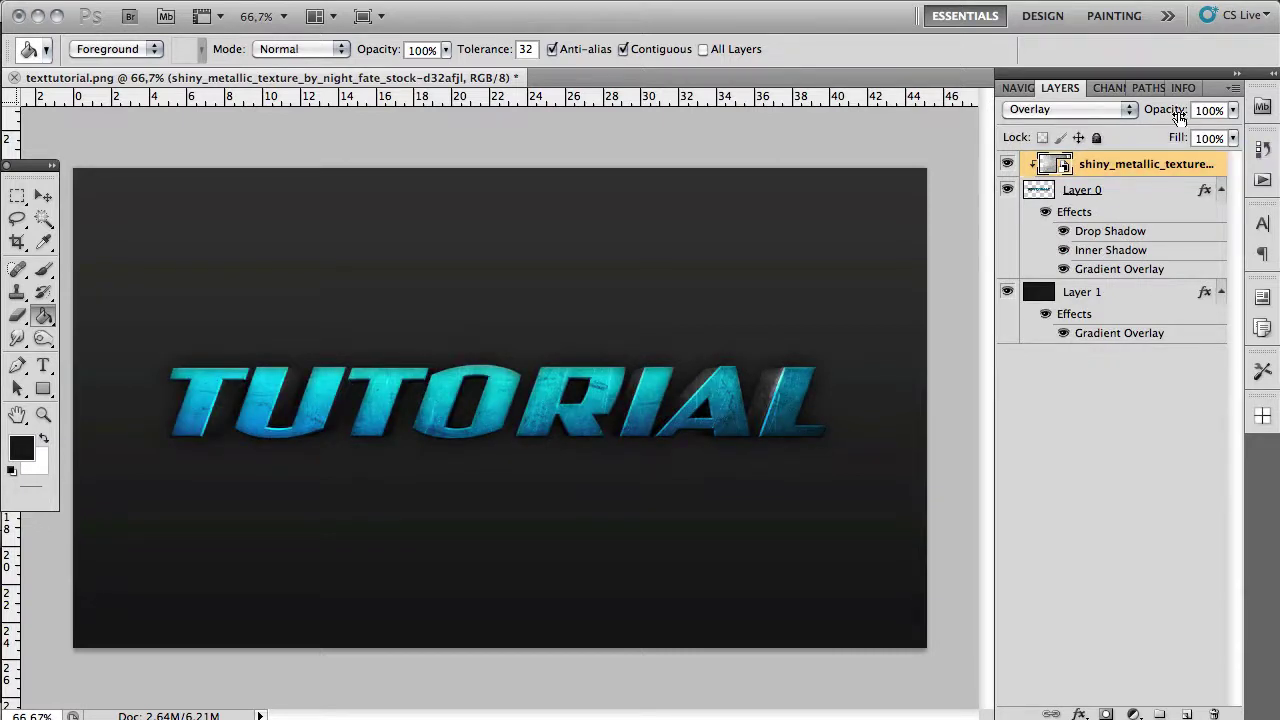
drag(1171, 116, 1144, 108)
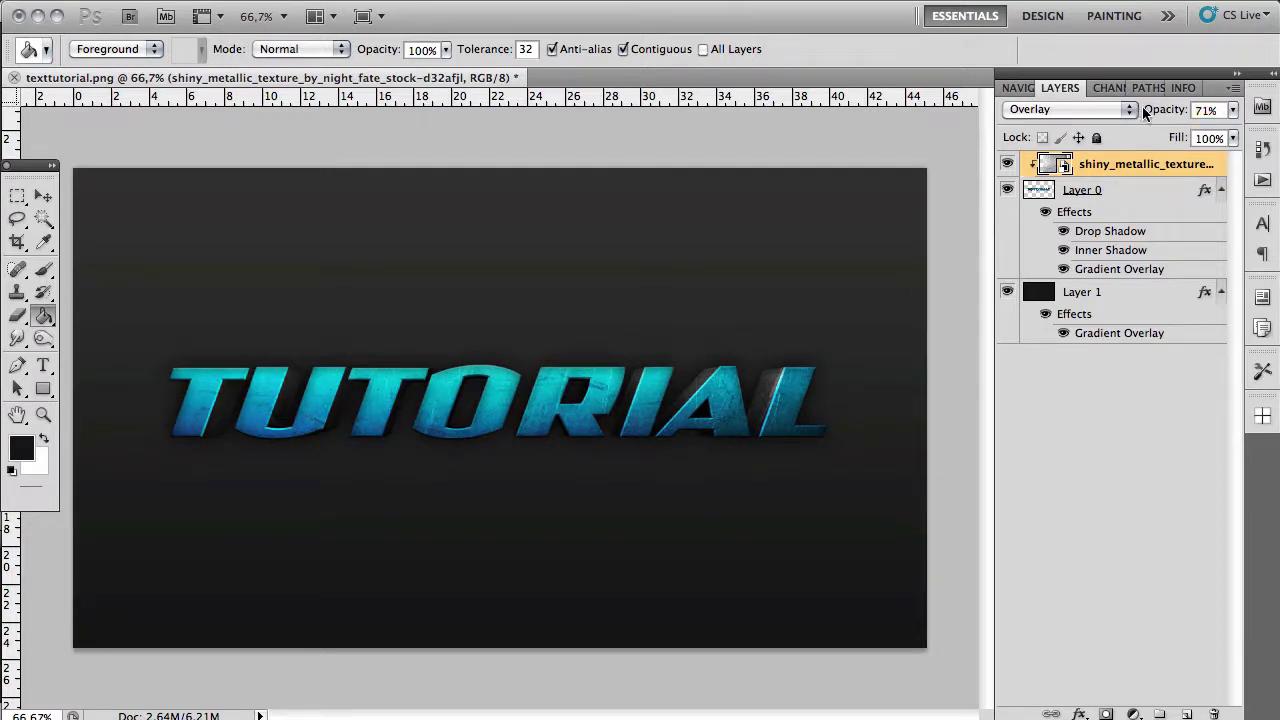